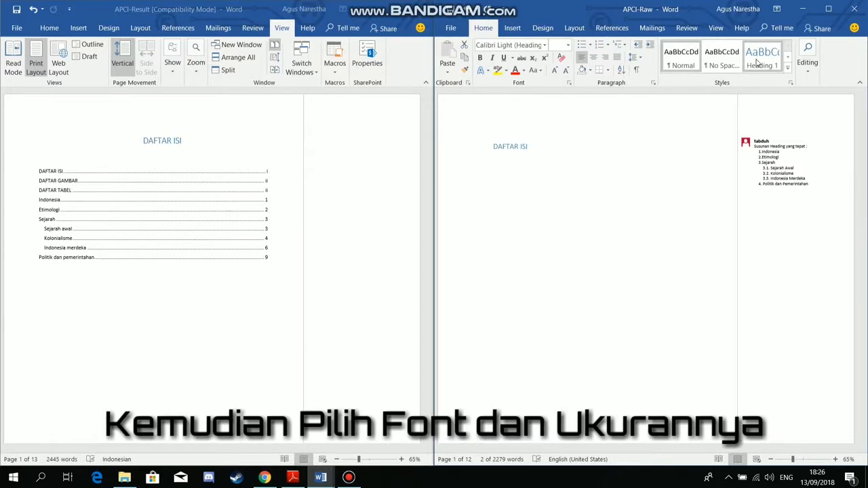
Format the DAFTAR ISI title on the first page of APCI-Raw as Heading 1, size 18, centred.
{"action": "left_click", "coordinate": [760, 60]}
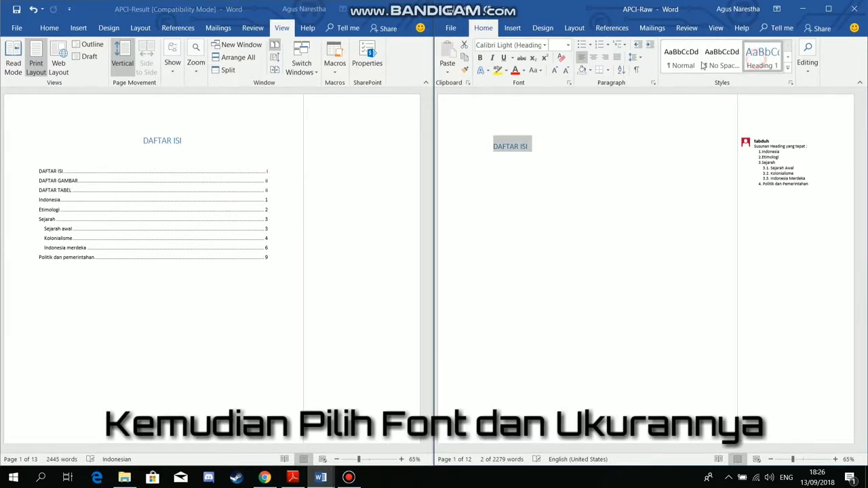
{"action": "left_click", "coordinate": [568, 44]}
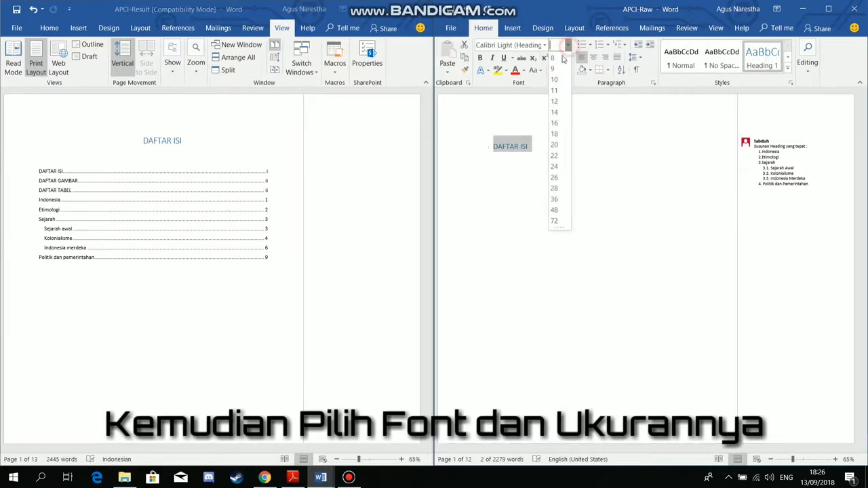
{"action": "left_click", "coordinate": [557, 135]}
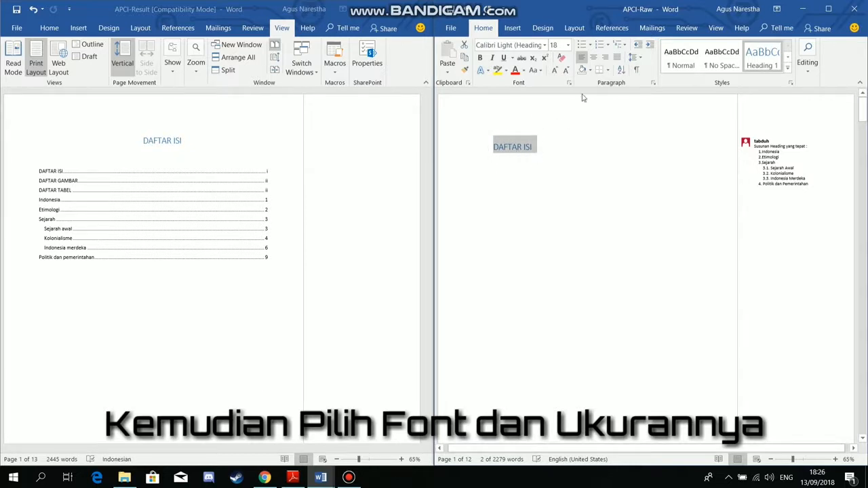
{"action": "left_click", "coordinate": [593, 57]}
Start a new line below the DAFTAR ISI title and give it a 12 cm tab stop with dotted leader style 2.
{"action": "left_click", "coordinate": [616, 147]}
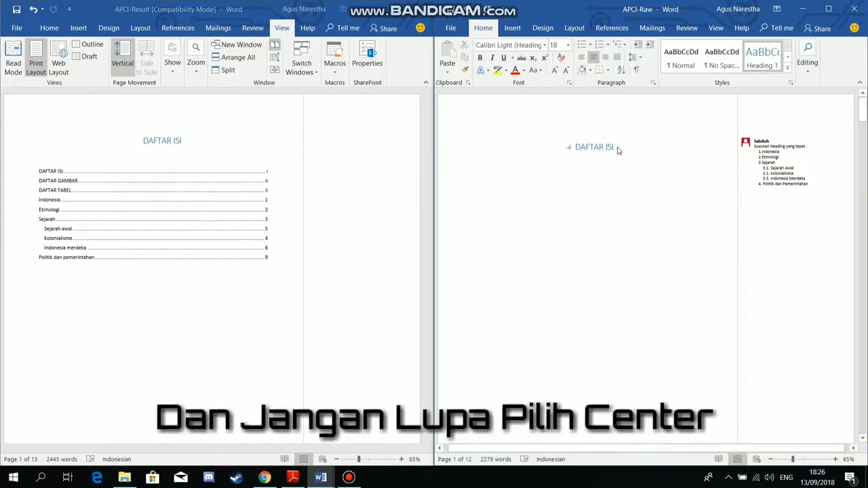
{"action": "key", "text": "Return"}
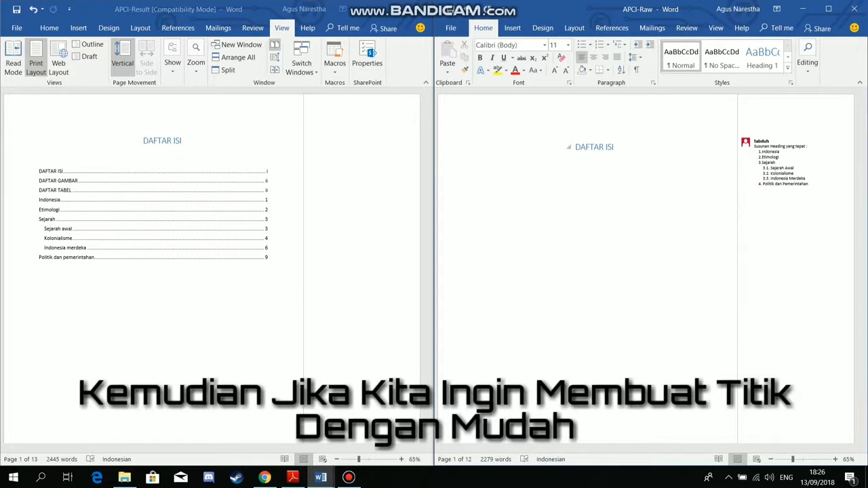
{"action": "right_click", "coordinate": [498, 169]}
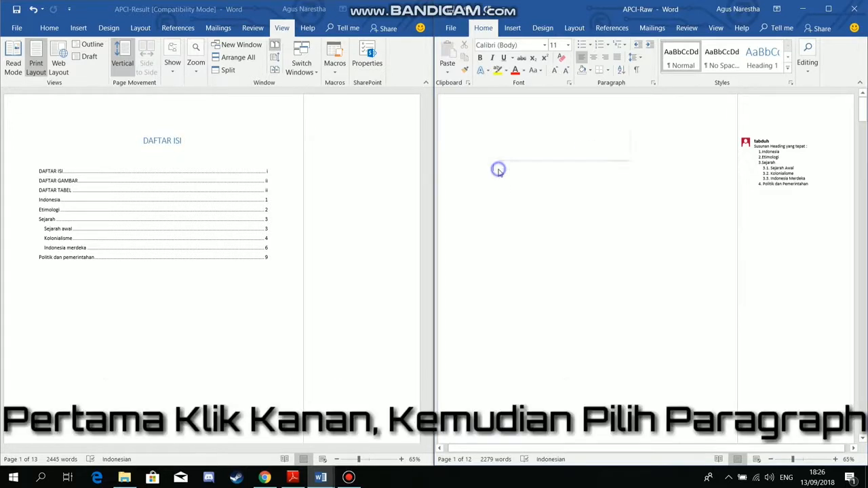
{"action": "left_click", "coordinate": [531, 249]}
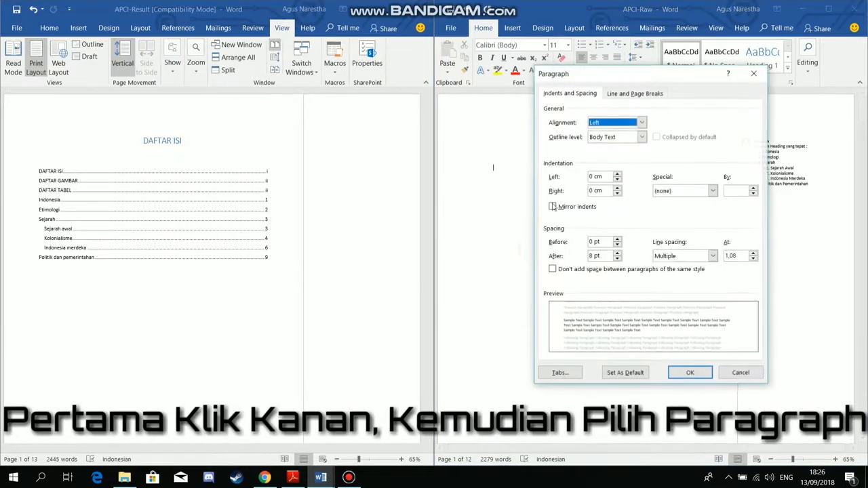
{"action": "left_click", "coordinate": [559, 372]}
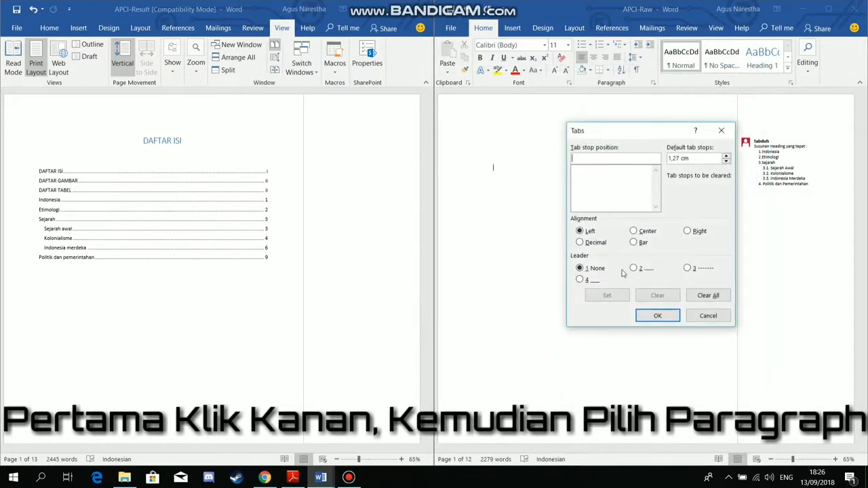
{"action": "left_click", "coordinate": [634, 268]}
{"action": "left_click", "coordinate": [588, 159]}
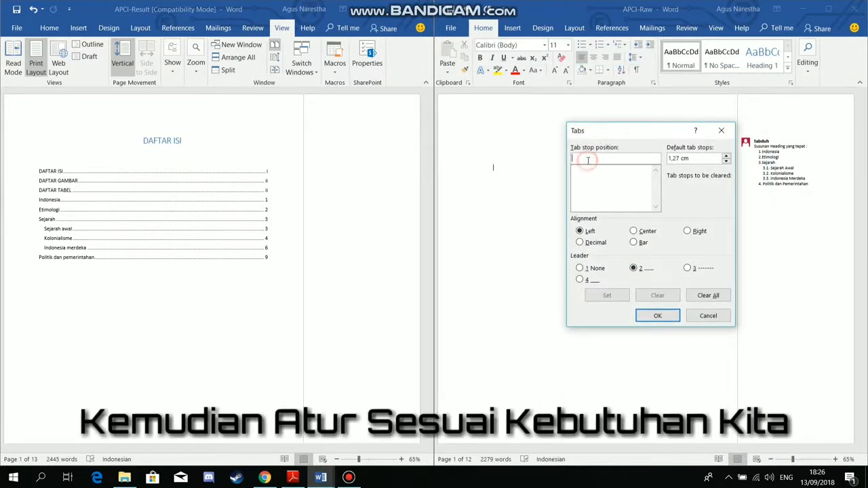
{"action": "type", "text": "12cm"}
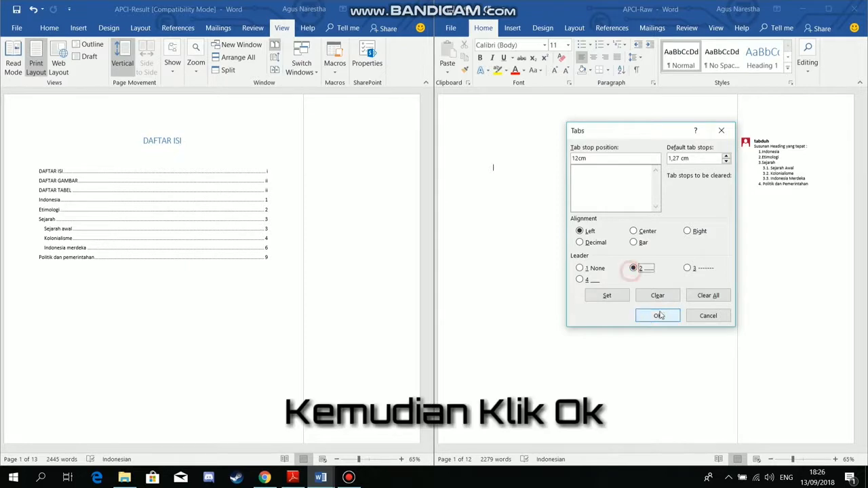
{"action": "left_click", "coordinate": [633, 268]}
{"action": "left_click", "coordinate": [666, 316]}
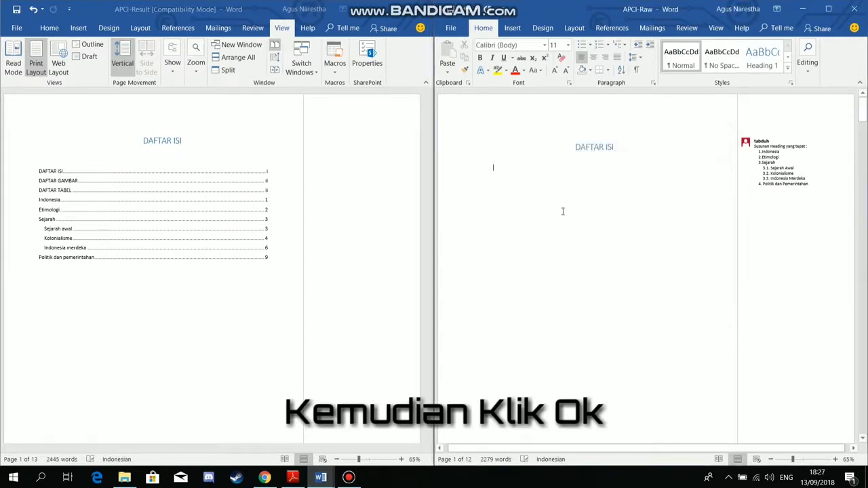
Enter the first contents entry, DAFTAR ISI, and extend its dotted leader to the tab stop.
{"action": "type", "text": "DAFT"}
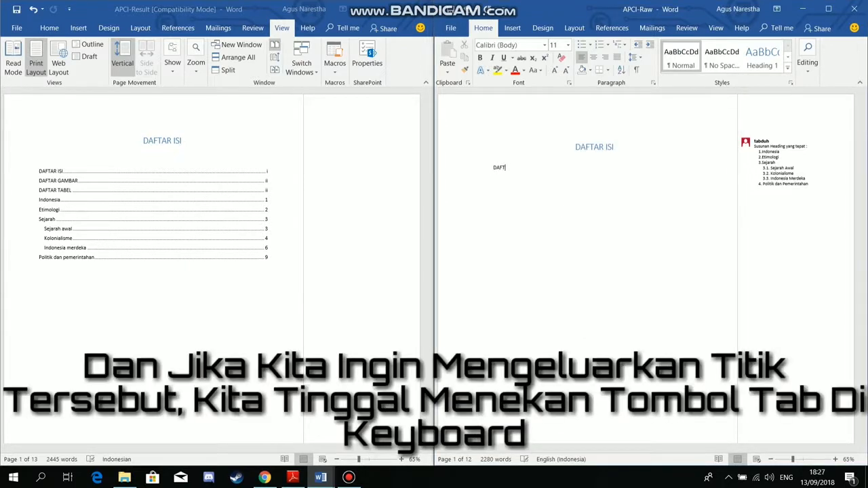
{"action": "type", "text": "AR ISI"}
{"action": "key", "text": "Tab"}
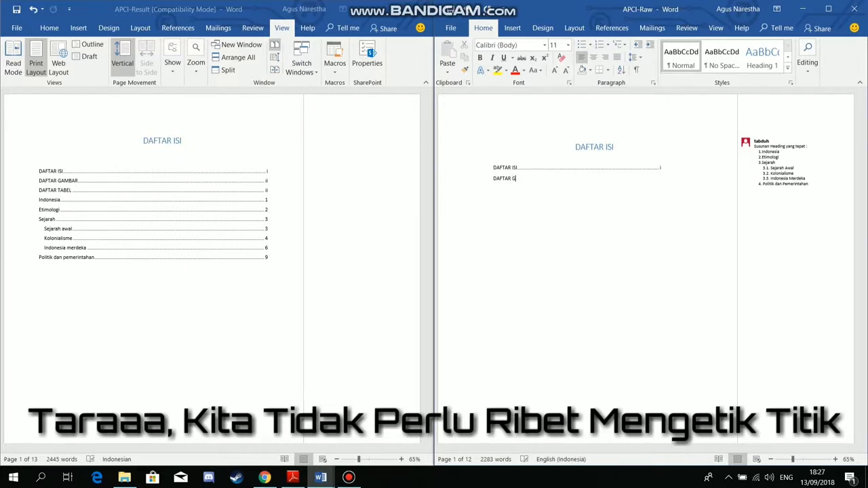
Add the remaining contents entries from DAFTAR GAMBAR to Politik dan pemerintahan, with dotted leaders and page numbers matching the reference document.
{"action": "type", "text": "R"}
{"action": "key", "text": "Tab"}
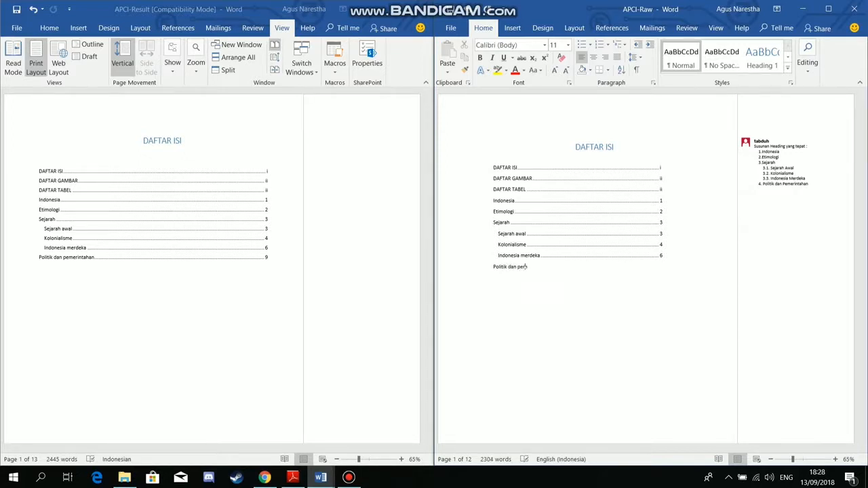
{"action": "key", "text": "Tab"}
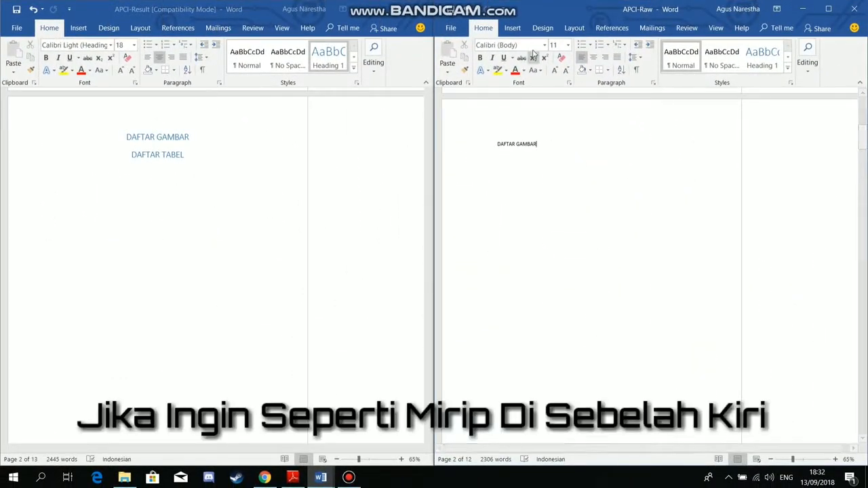
Format the DAFTAR GAMBAR title on page 2 in Calibri Light with the Heading 1 style, size 18, centred.
{"action": "left_click", "coordinate": [490, 145]}
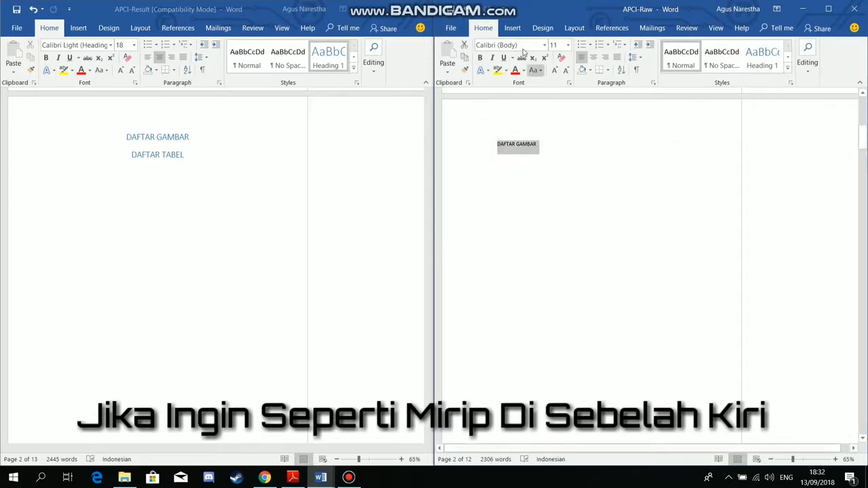
{"action": "left_click", "coordinate": [544, 44]}
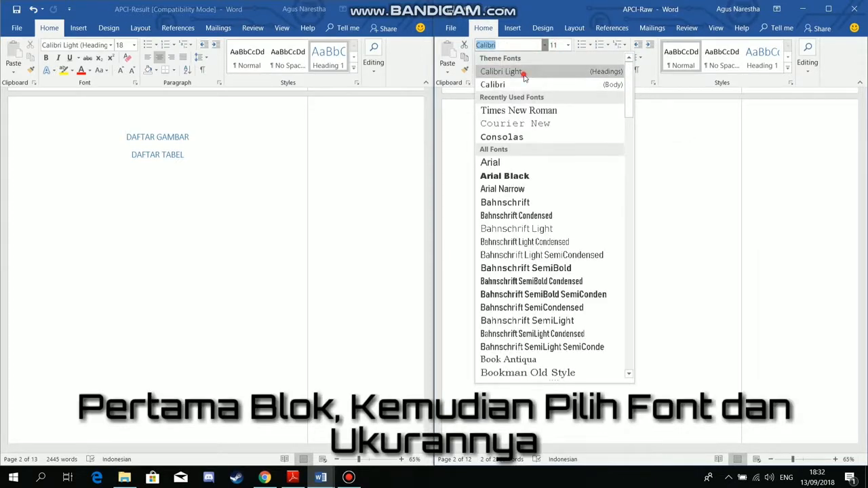
{"action": "left_click", "coordinate": [523, 71]}
{"action": "left_click", "coordinate": [568, 45]}
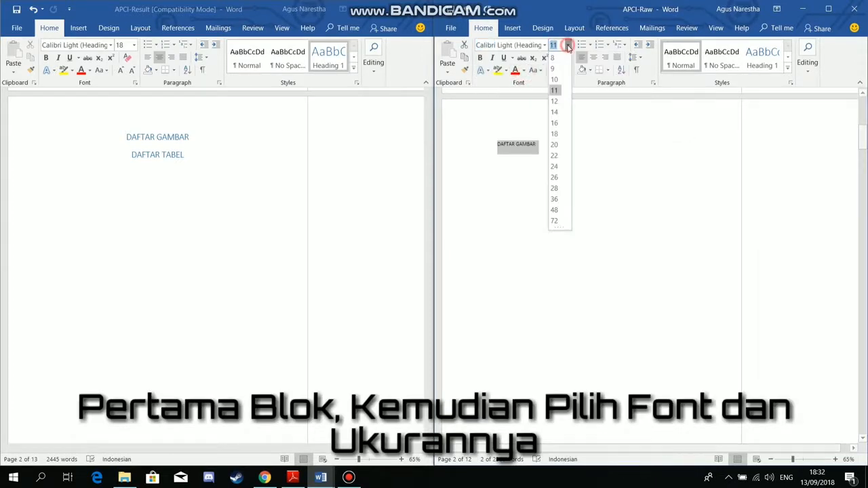
{"action": "left_click", "coordinate": [555, 134]}
{"action": "left_click", "coordinate": [764, 57]}
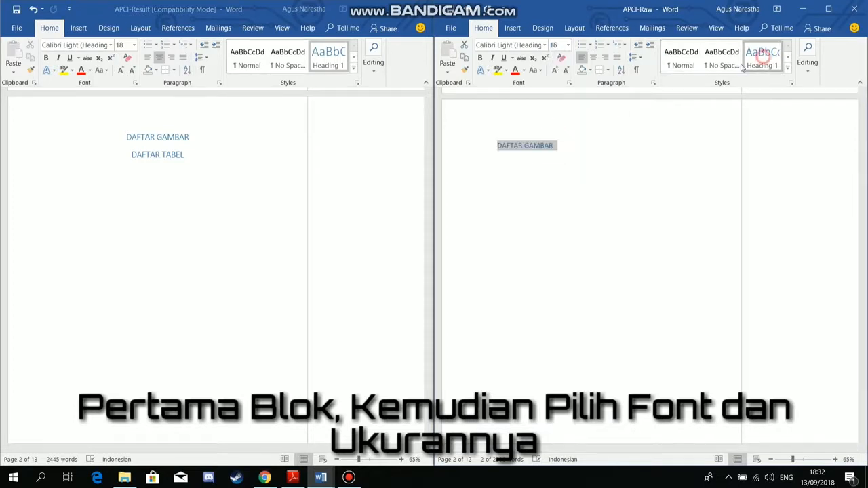
{"action": "left_click", "coordinate": [569, 45]}
{"action": "left_click", "coordinate": [555, 133]}
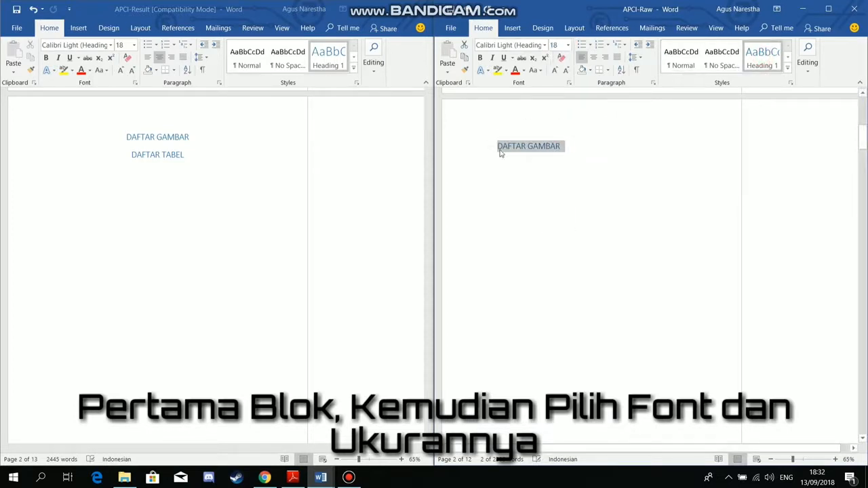
{"action": "left_click", "coordinate": [593, 57]}
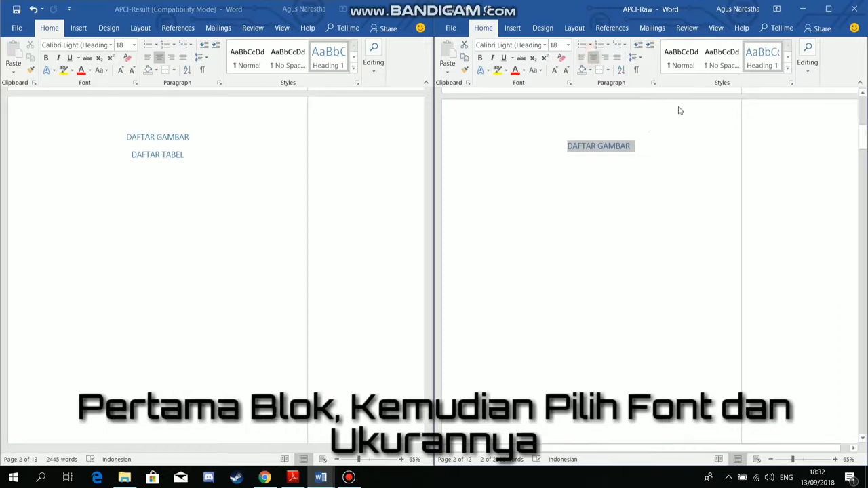
Add a DAFTAR TABEL title below DAFTAR GAMBAR in the Heading 1 style, size 18, and centre it.
{"action": "left_click", "coordinate": [639, 148]}
{"action": "key", "text": "Return"}
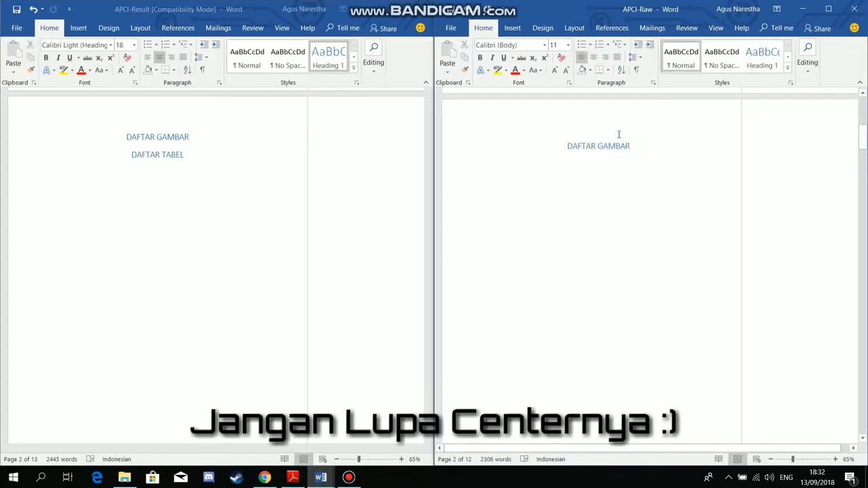
{"action": "left_click", "coordinate": [753, 59]}
{"action": "left_click", "coordinate": [569, 45]}
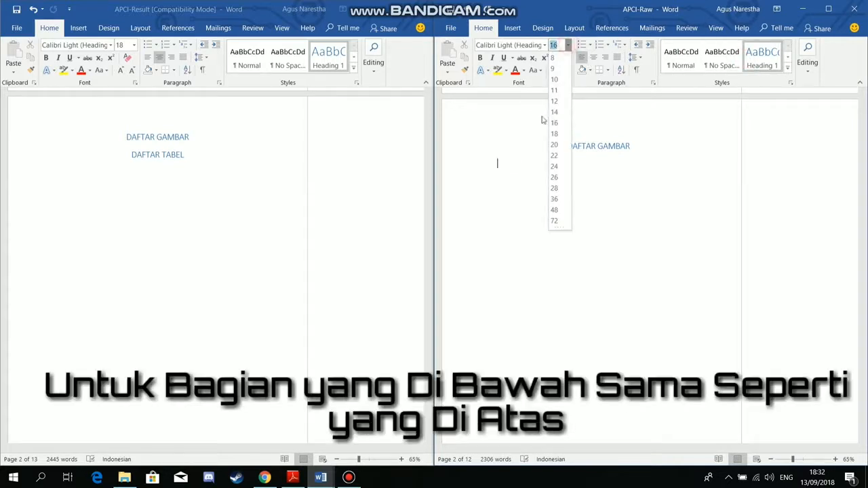
{"action": "left_click", "coordinate": [555, 134]}
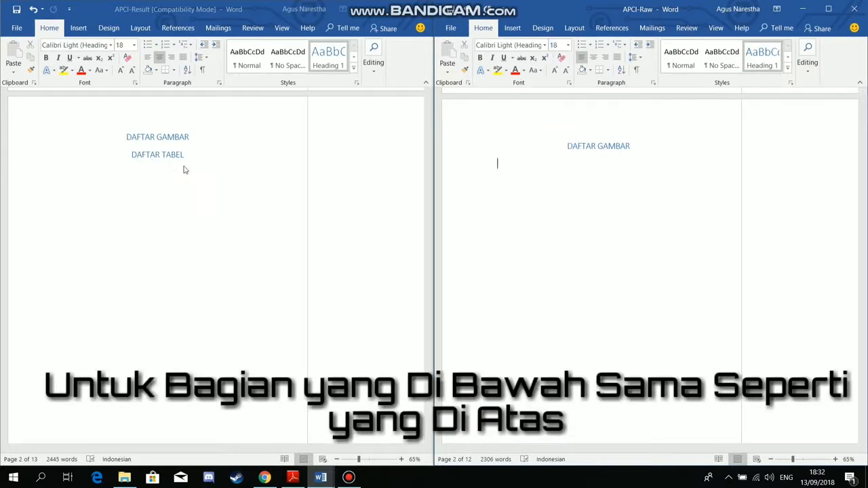
{"action": "type", "text": "Daf"}
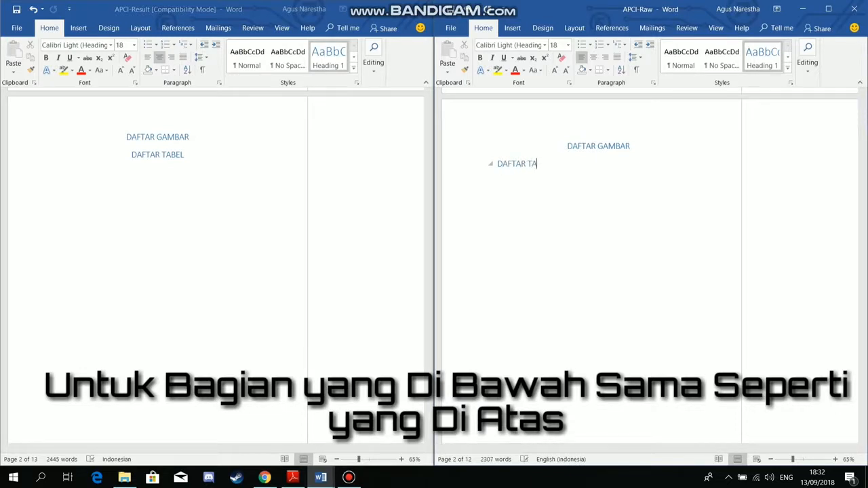
{"action": "type", "text": "tar Tabel"}
{"action": "left_click_drag", "start_coordinate": [557, 165], "coordinate": [473, 163]}
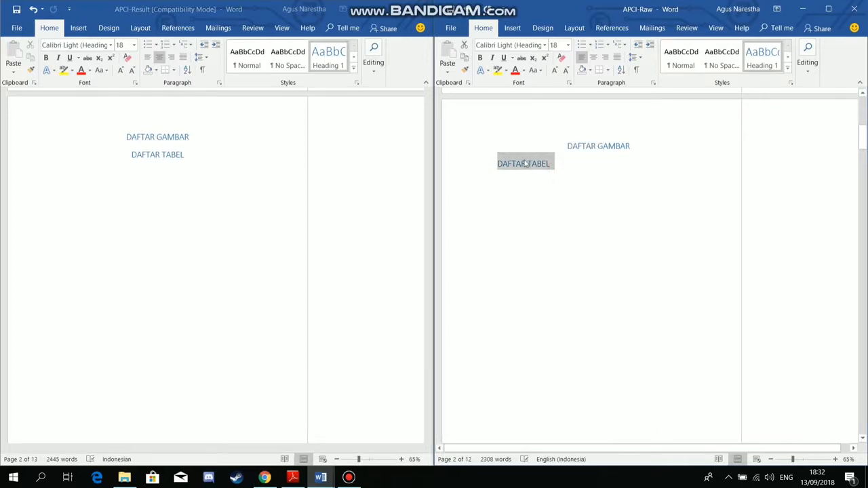
{"action": "left_click", "coordinate": [593, 57]}
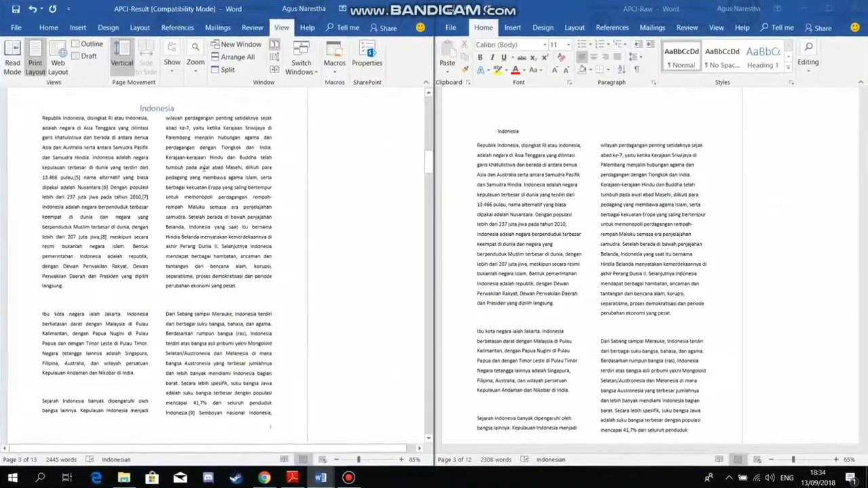
Compare the Indonesia and Etimologi sections of the APCI-Result reference with the same sections in APCI-Raw.
{"action": "scroll", "coordinate": [207, 184], "scroll_direction": "down", "scroll_amount": 4}
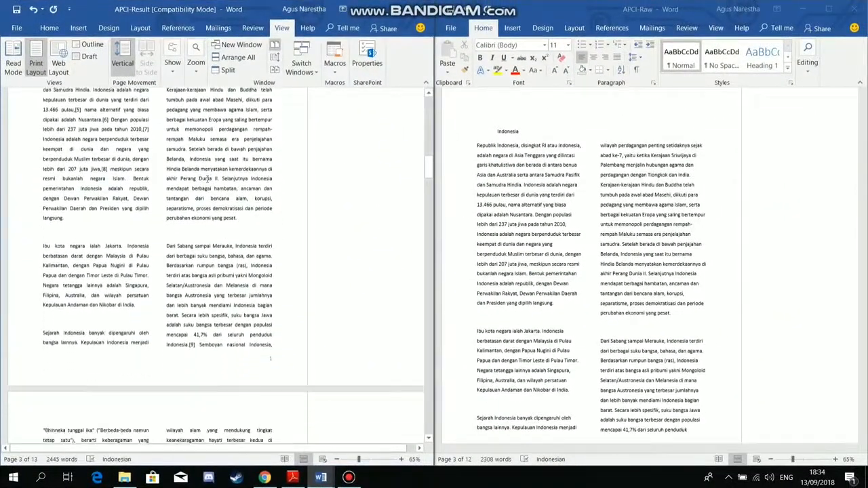
{"action": "scroll", "coordinate": [207, 183], "scroll_direction": "down", "scroll_amount": 1}
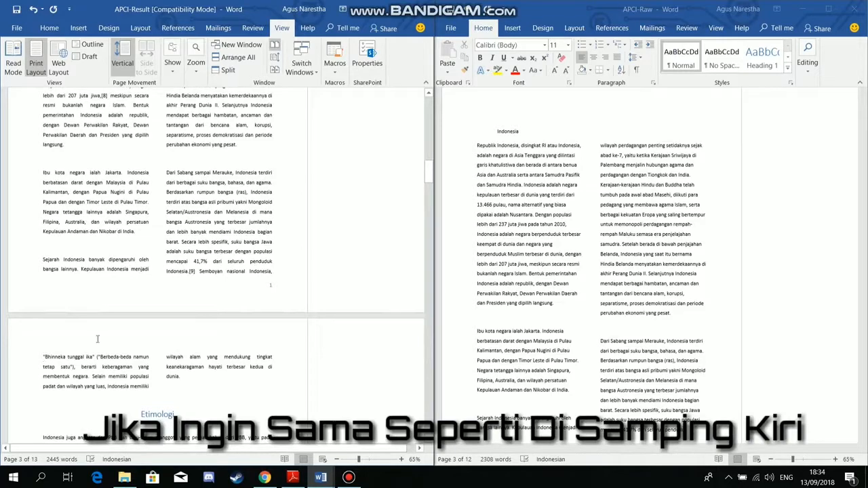
{"action": "scroll", "coordinate": [97, 339], "scroll_direction": "up", "scroll_amount": 4}
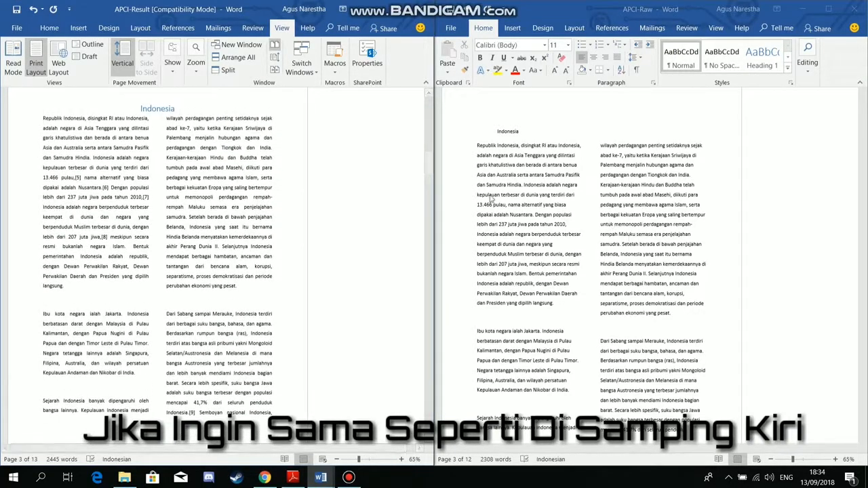
{"action": "scroll", "coordinate": [611, 332], "scroll_direction": "down", "scroll_amount": 5}
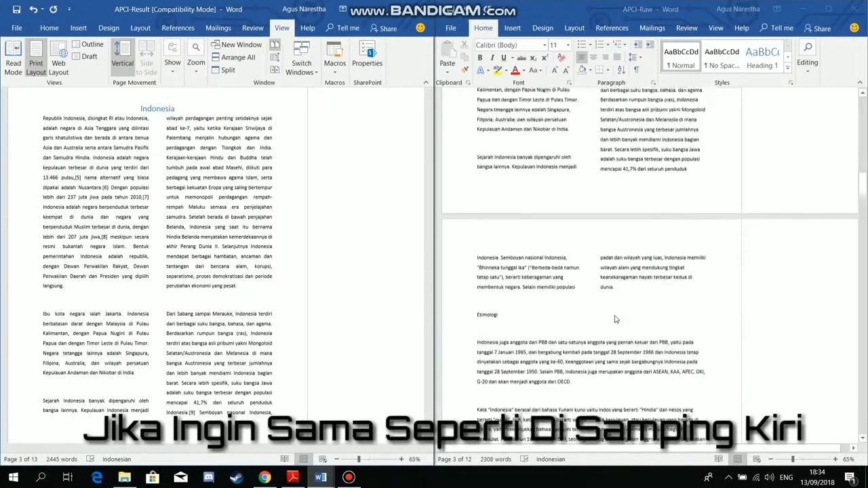
{"action": "scroll", "coordinate": [614, 320], "scroll_direction": "down", "scroll_amount": 2}
{"action": "scroll", "coordinate": [615, 322], "scroll_direction": "up", "scroll_amount": 3}
{"action": "scroll", "coordinate": [614, 325], "scroll_direction": "up", "scroll_amount": 5}
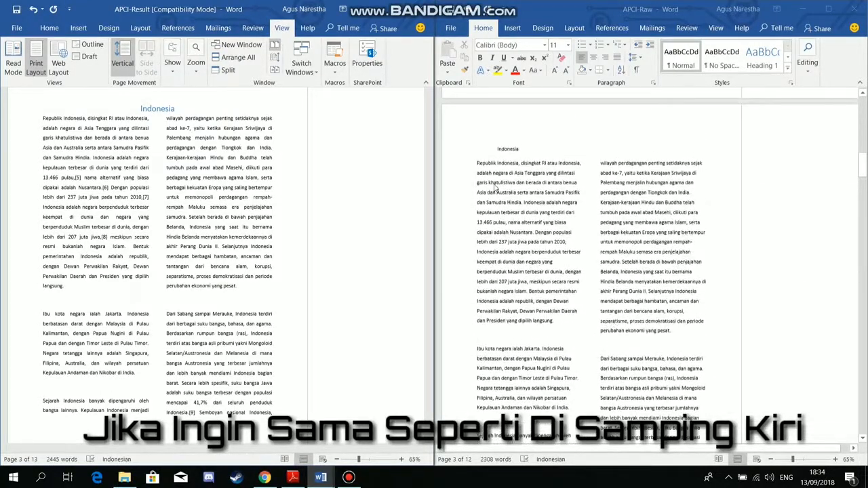
{"action": "left_click_drag", "start_coordinate": [499, 149], "coordinate": [785, 290]}
{"action": "left_click", "coordinate": [567, 233]}
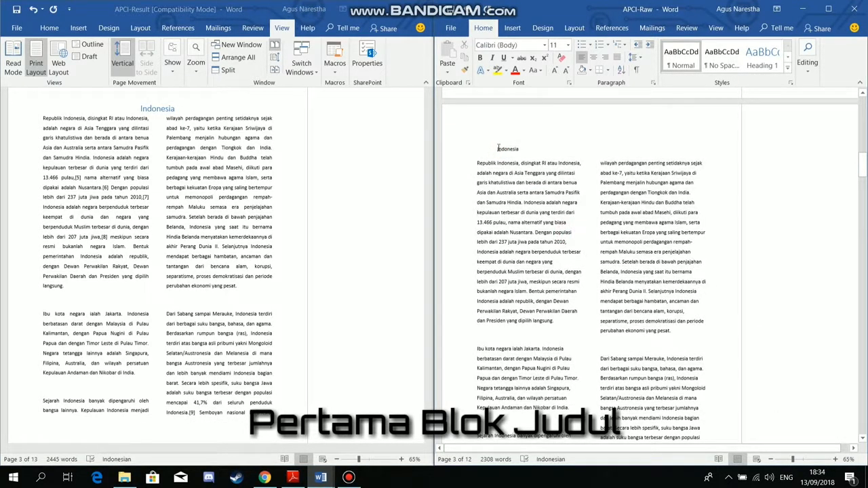
Format the Indonesia title on page 3 of APCI-Raw in the Heading 1 style, size 18, centred, matching the reference title.
{"action": "left_click_drag", "start_coordinate": [497, 148], "coordinate": [527, 149]}
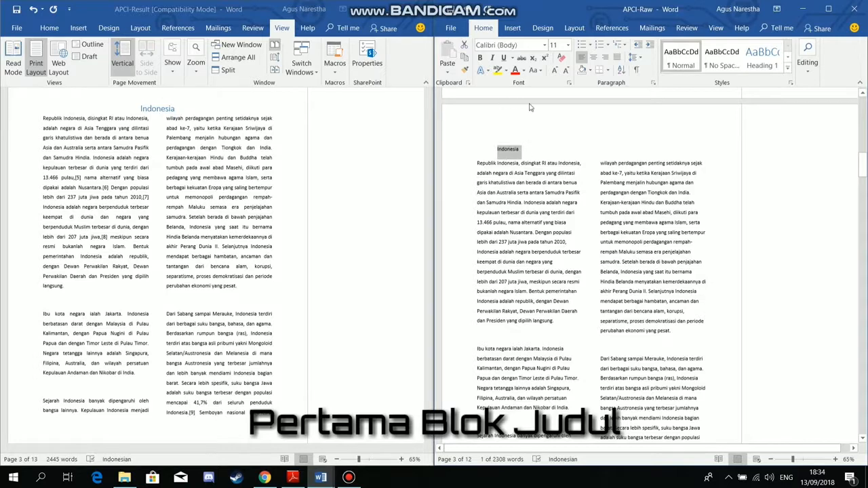
{"action": "left_click", "coordinate": [760, 63]}
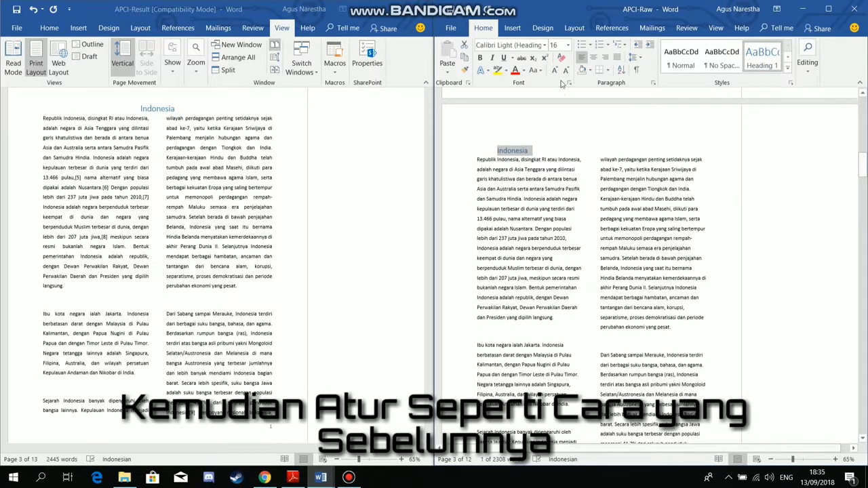
{"action": "left_click", "coordinate": [166, 110]}
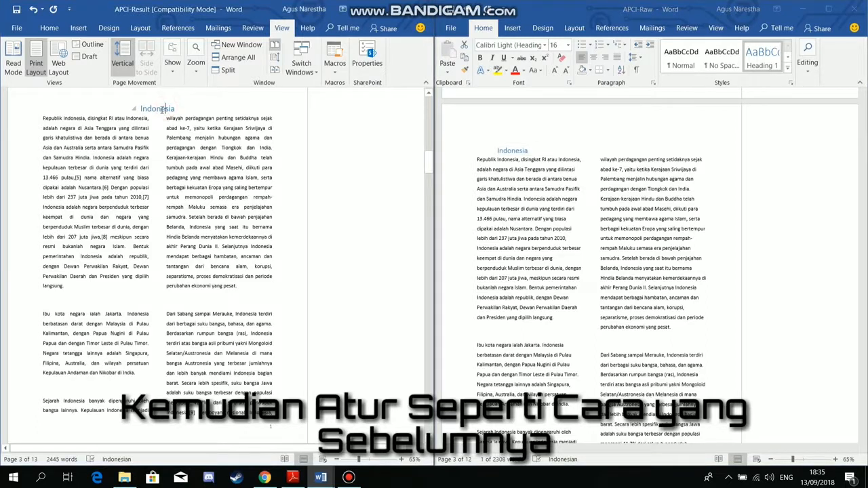
{"action": "left_click", "coordinate": [49, 28]}
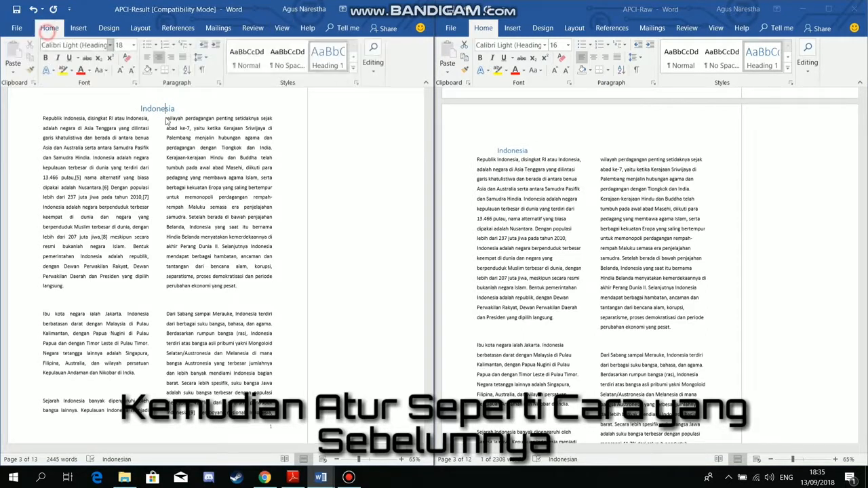
{"action": "double_click", "coordinate": [505, 151]}
{"action": "left_click", "coordinate": [568, 45]}
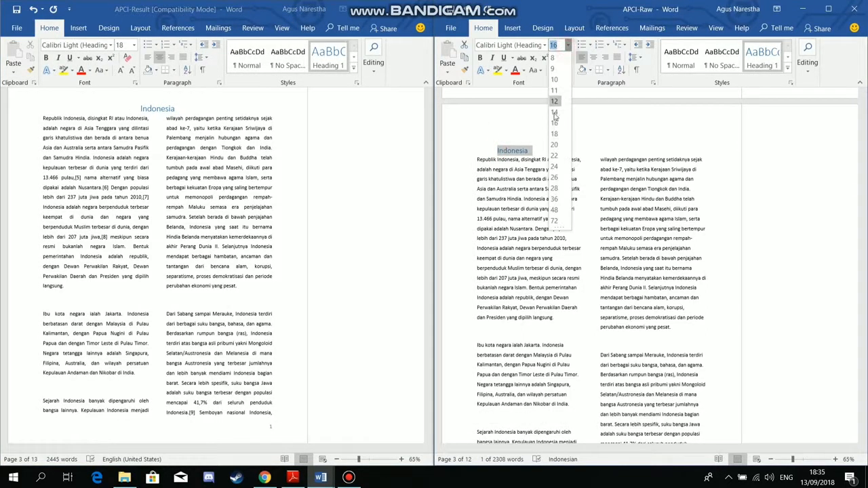
{"action": "left_click", "coordinate": [554, 134]}
{"action": "left_click", "coordinate": [591, 57]}
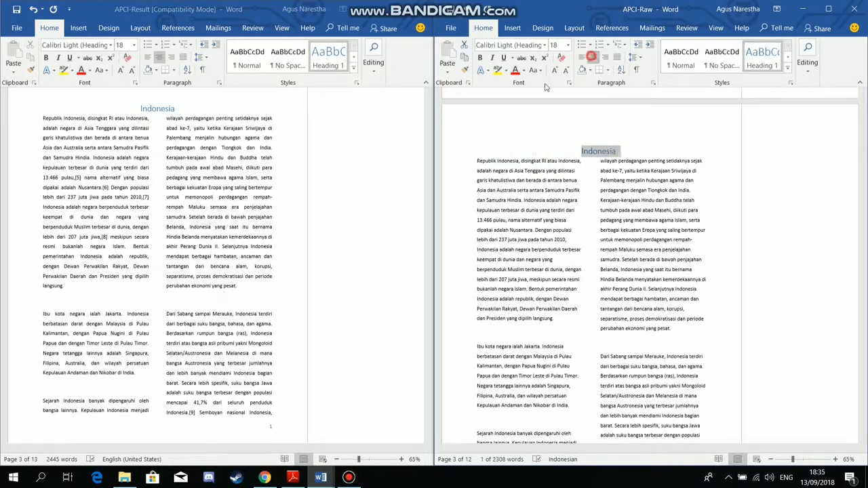
{"action": "left_click", "coordinate": [661, 172]}
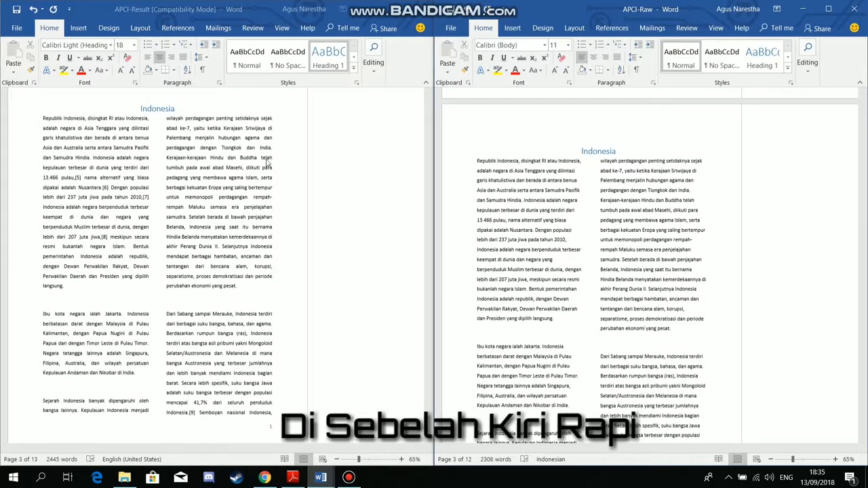
Justify all the two-column body text of the Indonesia section, down to the paragraph before Etimologi.
{"action": "left_click_drag", "start_coordinate": [478, 160], "coordinate": [690, 357]}
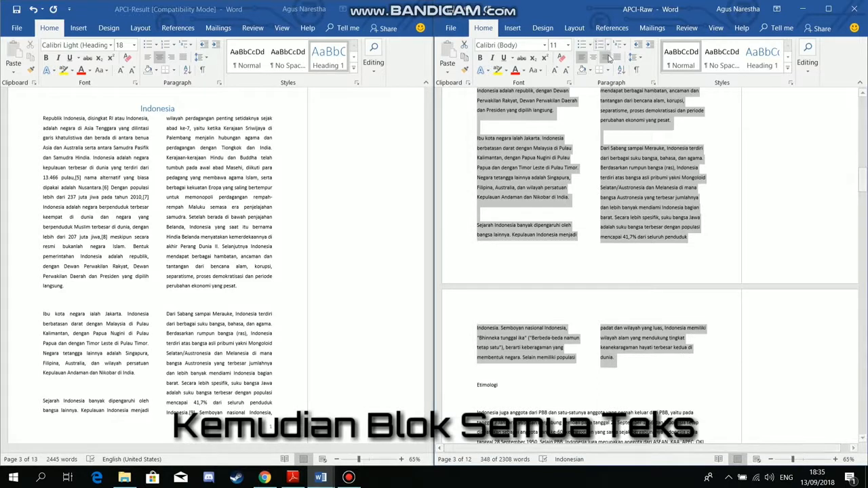
{"action": "left_click", "coordinate": [622, 57]}
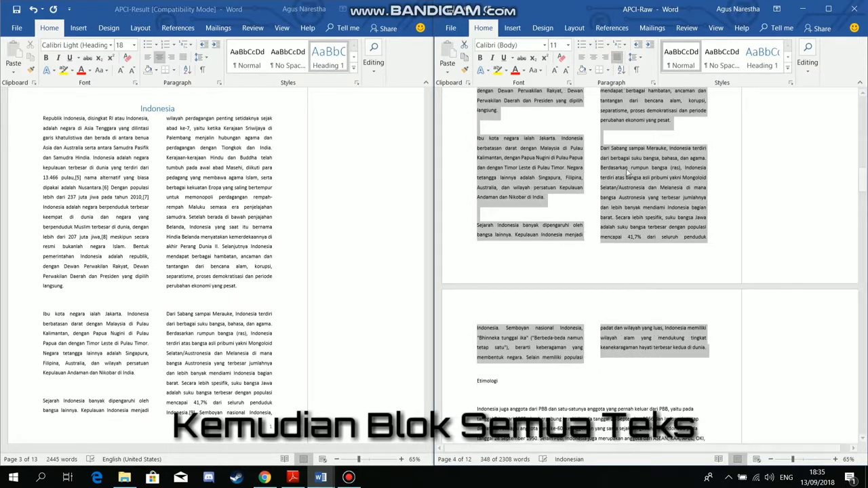
{"action": "scroll", "coordinate": [610, 240], "scroll_direction": "up", "scroll_amount": 5}
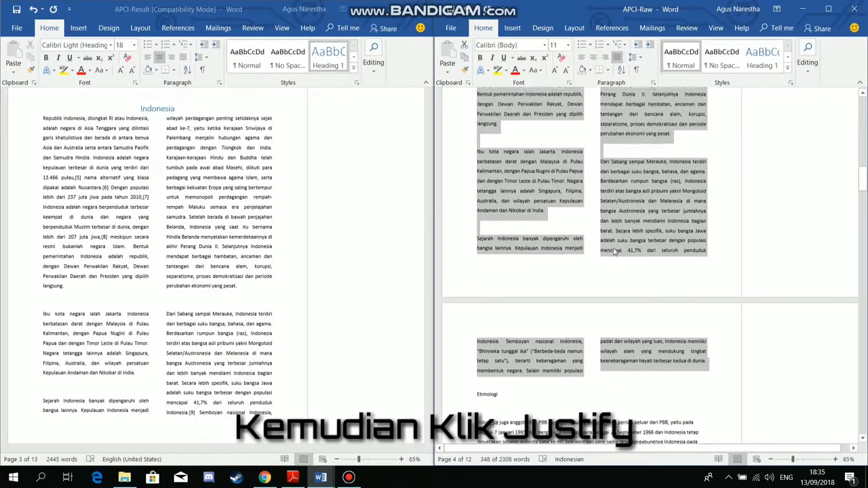
{"action": "left_click", "coordinate": [371, 238]}
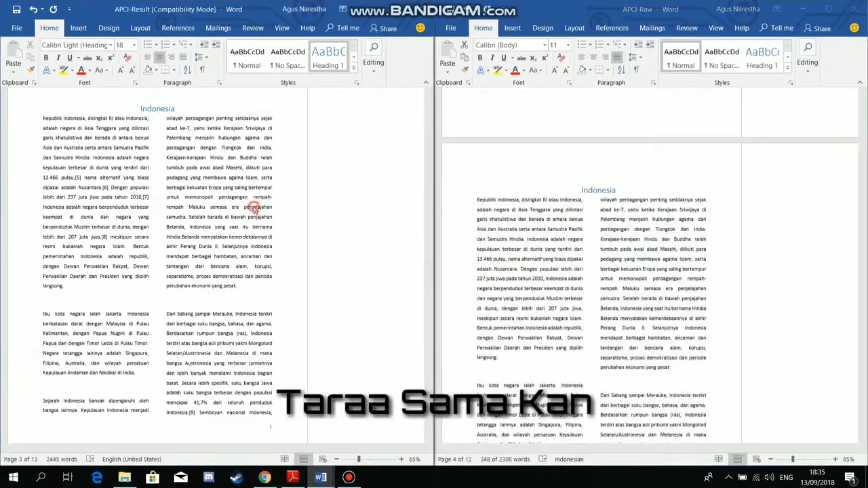
Format the Etimologi title in the Heading 1 style, size 18, and centre it.
{"action": "scroll", "coordinate": [371, 238], "scroll_direction": "down", "scroll_amount": 4}
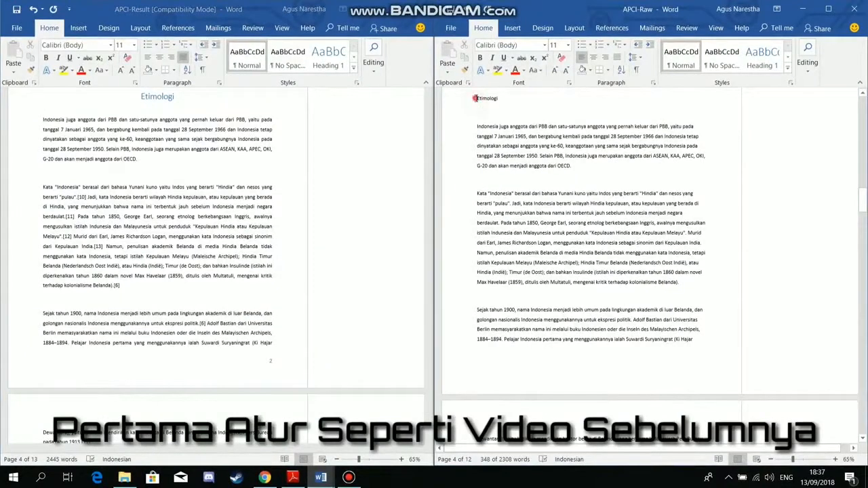
{"action": "left_click_drag", "start_coordinate": [474, 101], "coordinate": [502, 99]}
{"action": "left_click", "coordinate": [762, 59]}
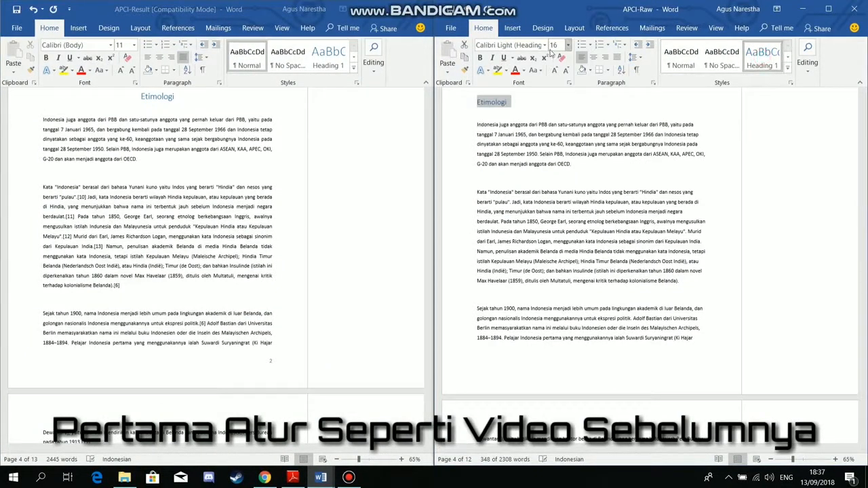
{"action": "left_click", "coordinate": [568, 45]}
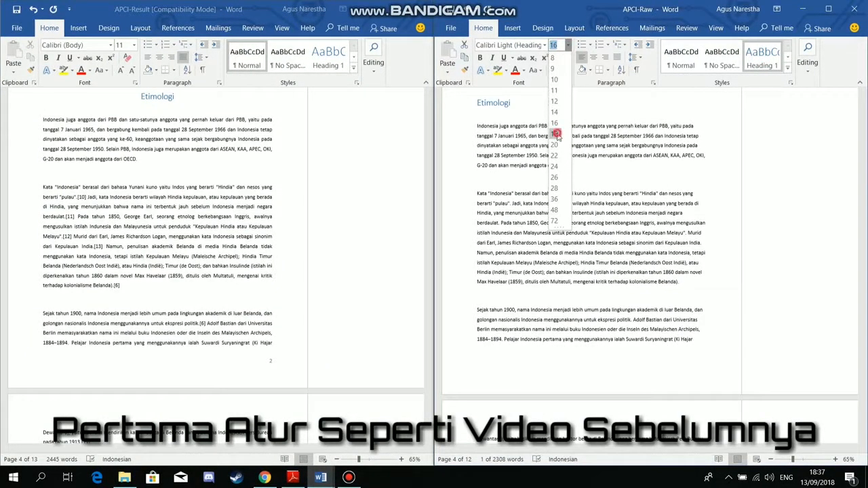
{"action": "left_click", "coordinate": [555, 134]}
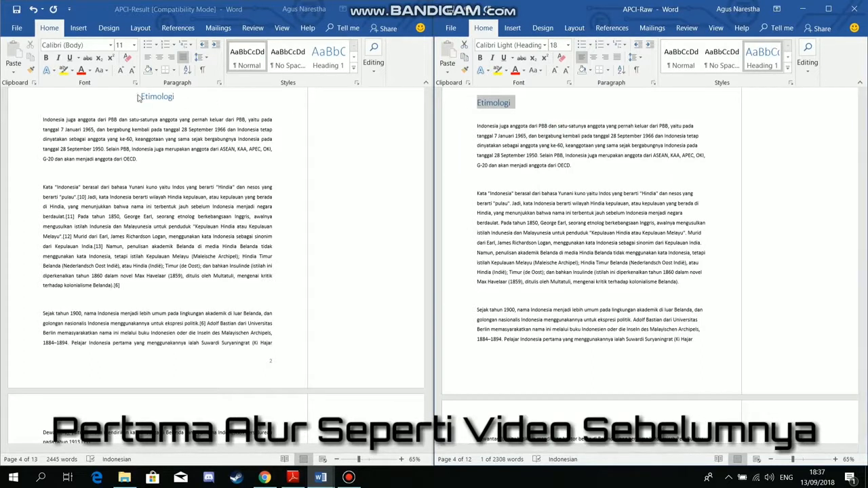
{"action": "left_click", "coordinate": [591, 58]}
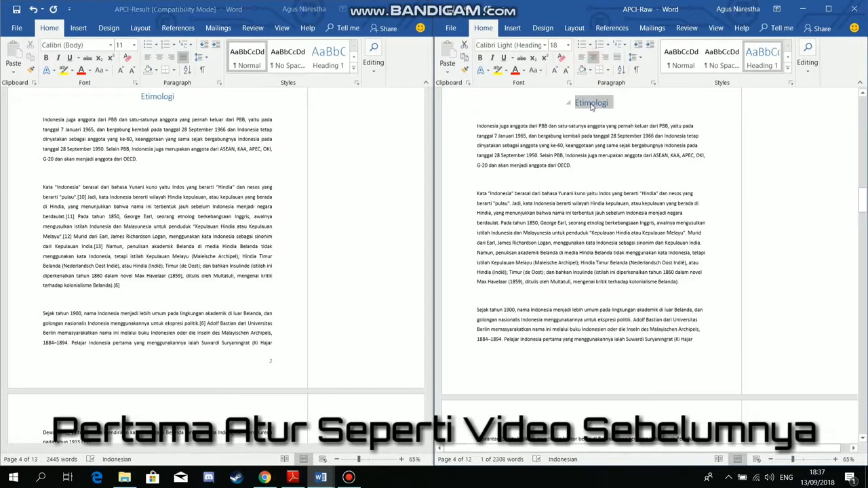
{"action": "left_click", "coordinate": [565, 136]}
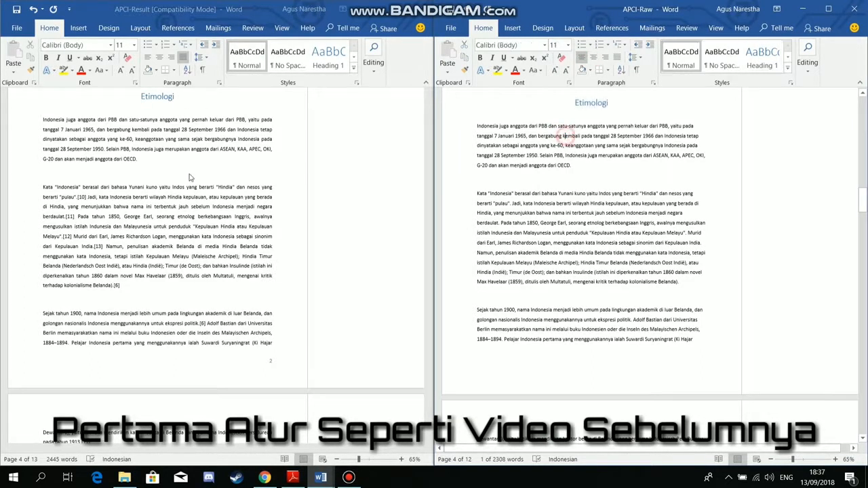
Justify all the body paragraphs of the Etimologi section, through the lines that continue on page 5.
{"action": "left_click", "coordinate": [266, 120]}
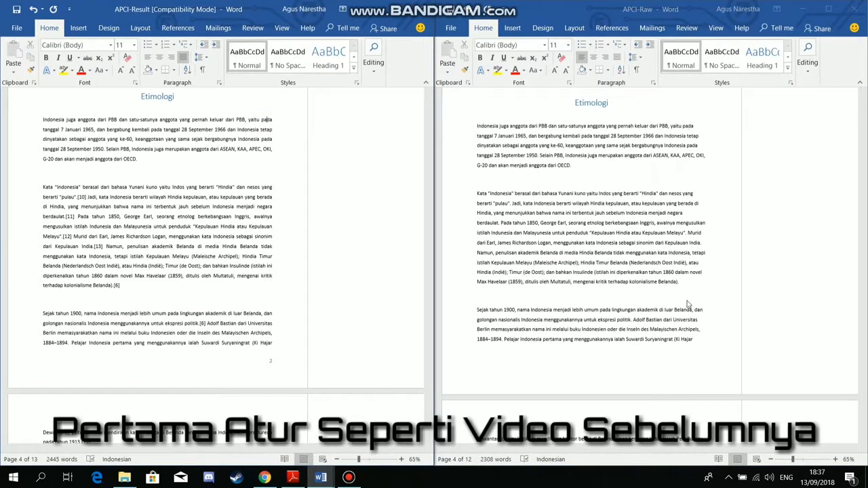
{"action": "left_click", "coordinate": [477, 126]}
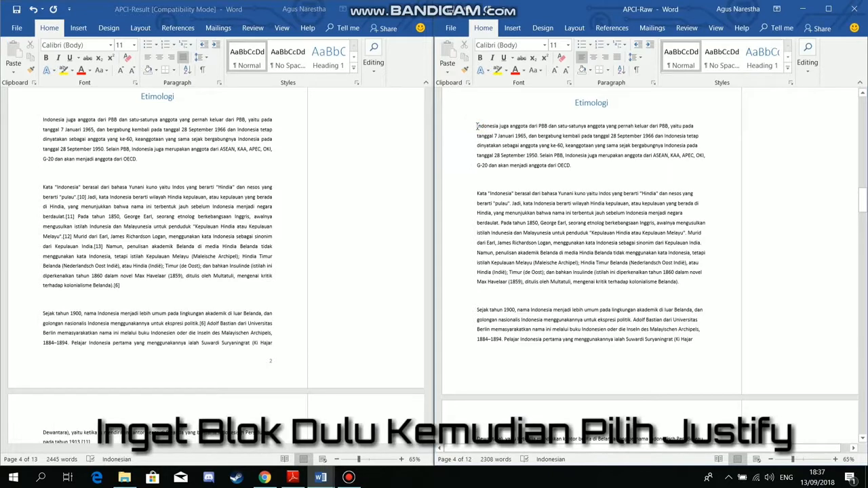
{"action": "left_click_drag", "start_coordinate": [477, 126], "coordinate": [703, 350]}
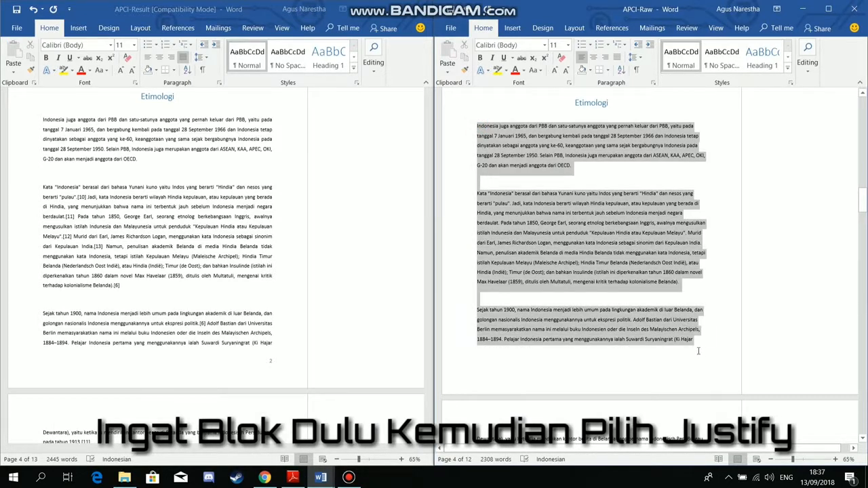
{"action": "left_click_drag", "start_coordinate": [704, 394], "coordinate": [694, 226]}
{"action": "left_click", "coordinate": [617, 57]}
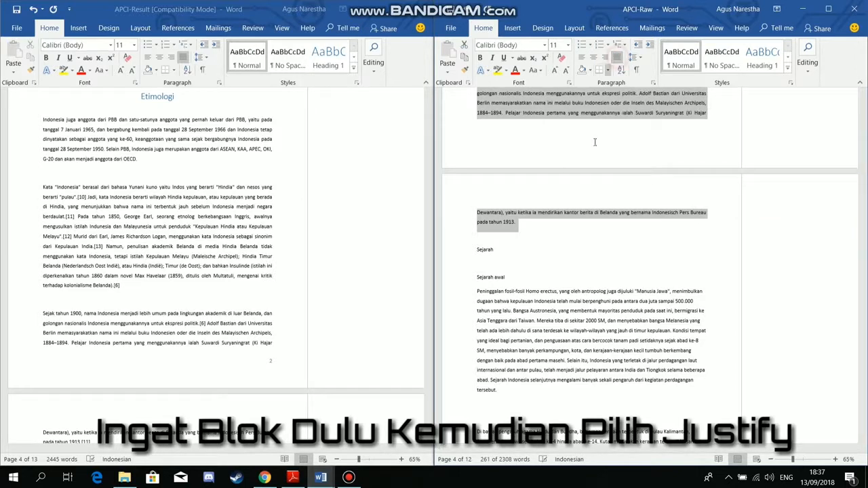
{"action": "scroll", "coordinate": [611, 192], "scroll_direction": "up", "scroll_amount": 8}
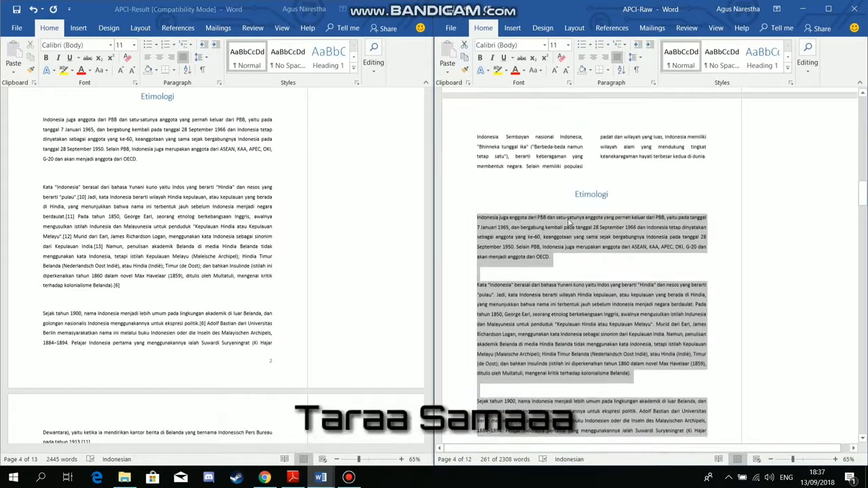
{"action": "scroll", "coordinate": [678, 310], "scroll_direction": "down", "scroll_amount": 3}
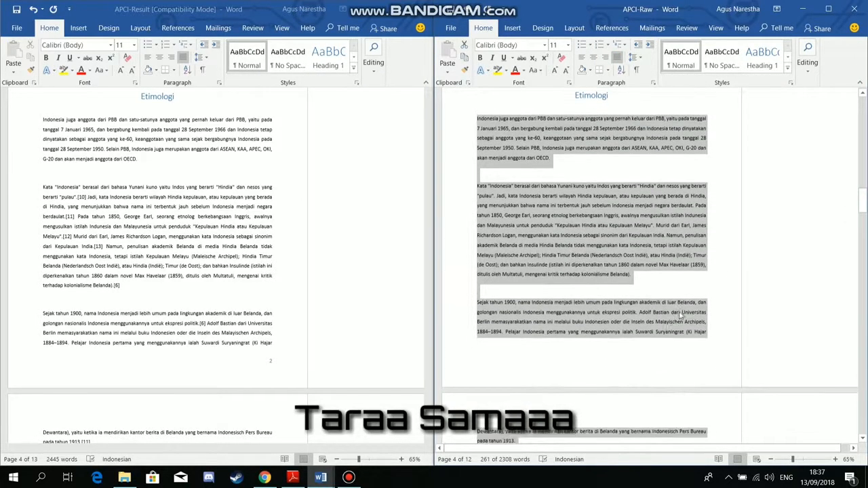
Format the Sejarah title on page 5 in the Heading 1 style, size 18, and centre it.
{"action": "left_click", "coordinate": [171, 227]}
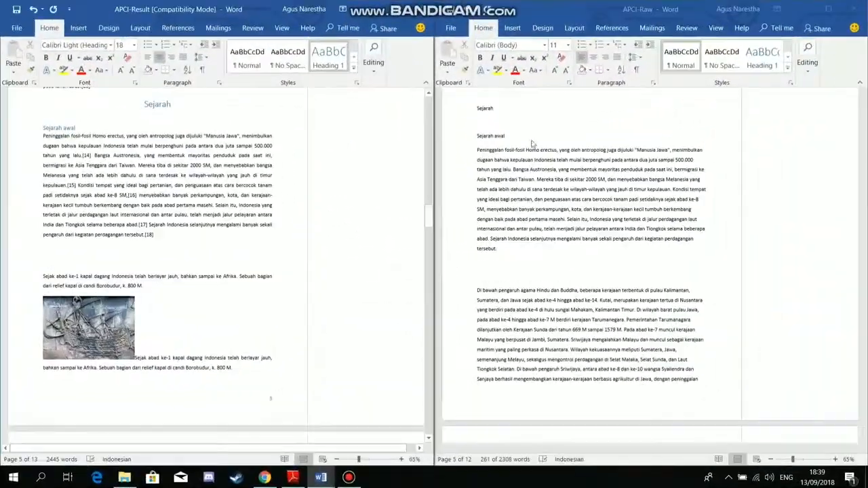
{"action": "left_click", "coordinate": [482, 111]}
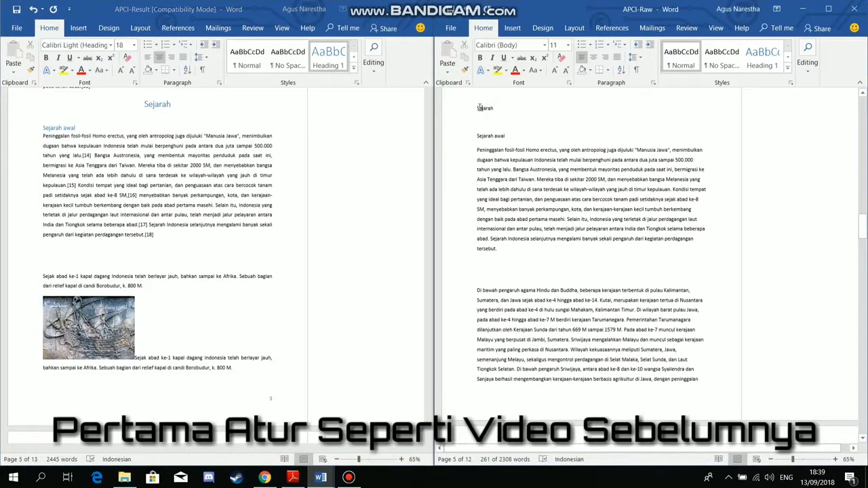
{"action": "double_click", "coordinate": [483, 108]}
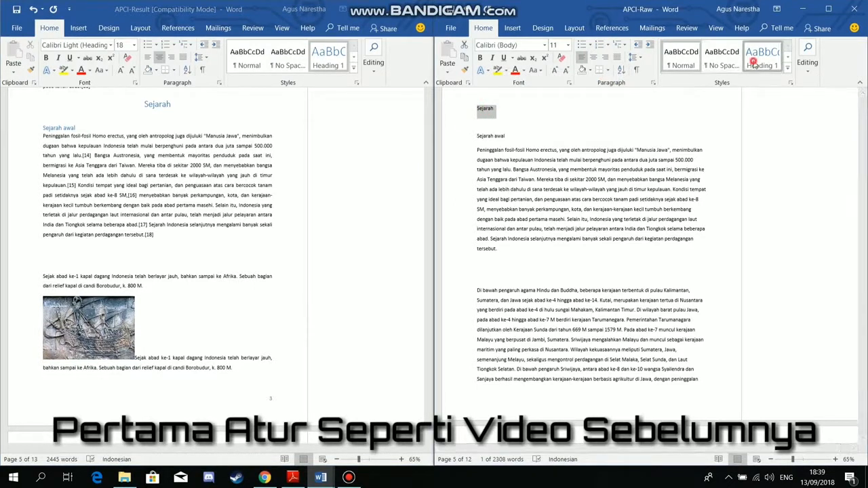
{"action": "left_click", "coordinate": [762, 57]}
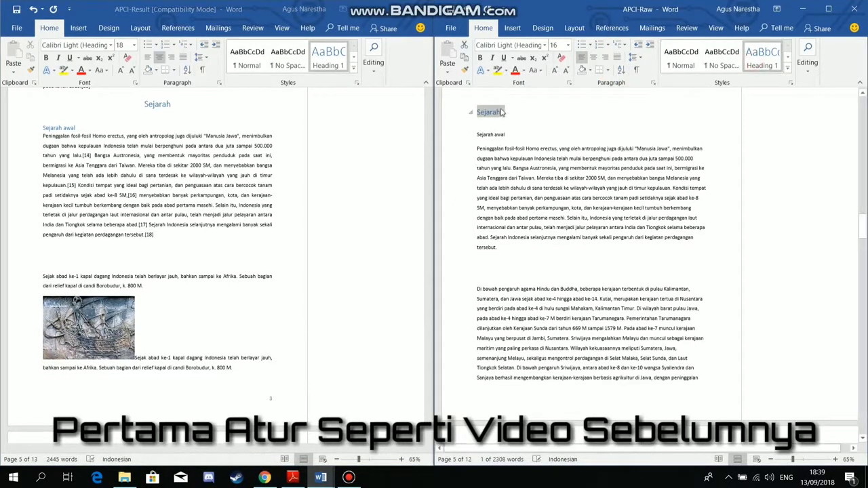
{"action": "left_click", "coordinate": [567, 44]}
{"action": "left_click", "coordinate": [555, 135]}
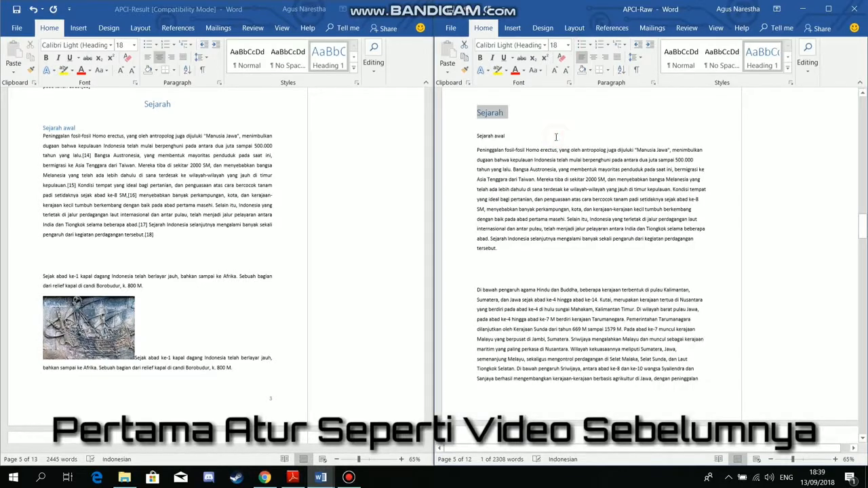
{"action": "left_click", "coordinate": [594, 57]}
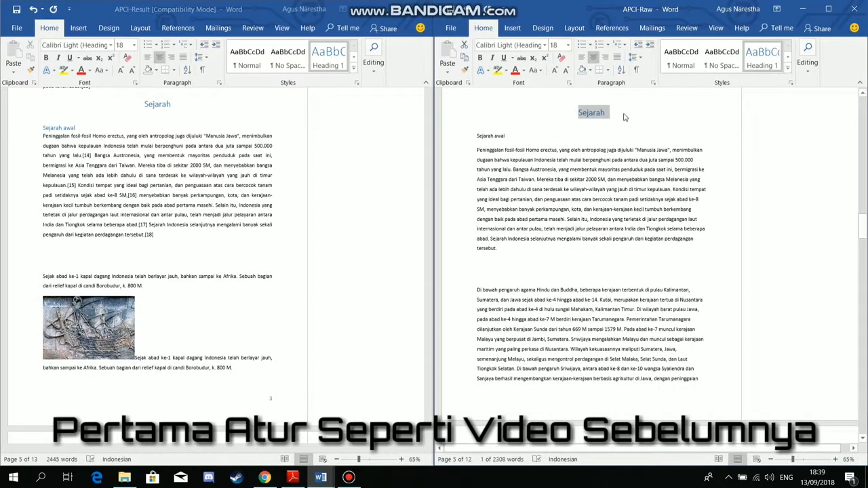
Format the Sejarah awal subtitle in the Heading 1 style, size 13, matching the subtitle in APCI-Result.
{"action": "left_click", "coordinate": [507, 135]}
{"action": "left_click", "coordinate": [61, 128]}
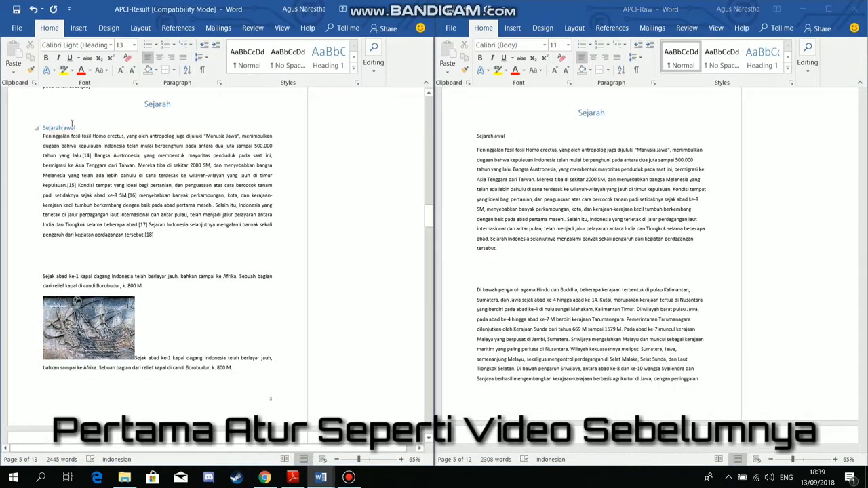
{"action": "left_click", "coordinate": [475, 135]}
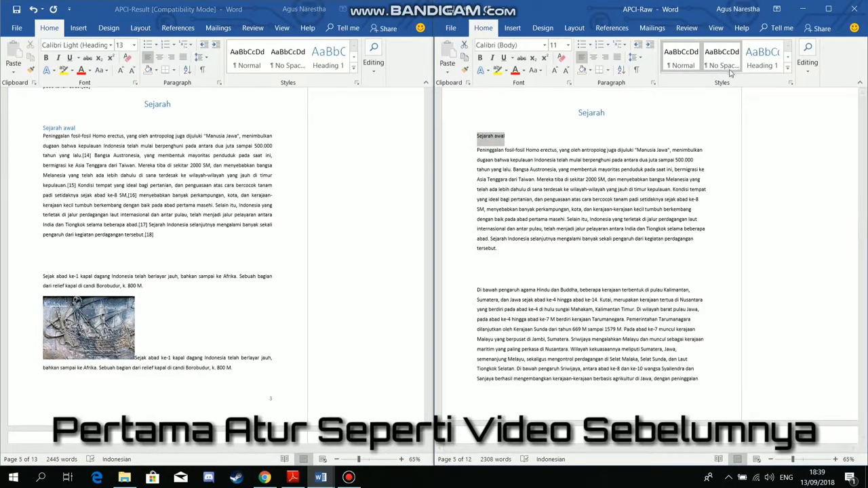
{"action": "left_click", "coordinate": [763, 57]}
{"action": "left_click", "coordinate": [567, 45]}
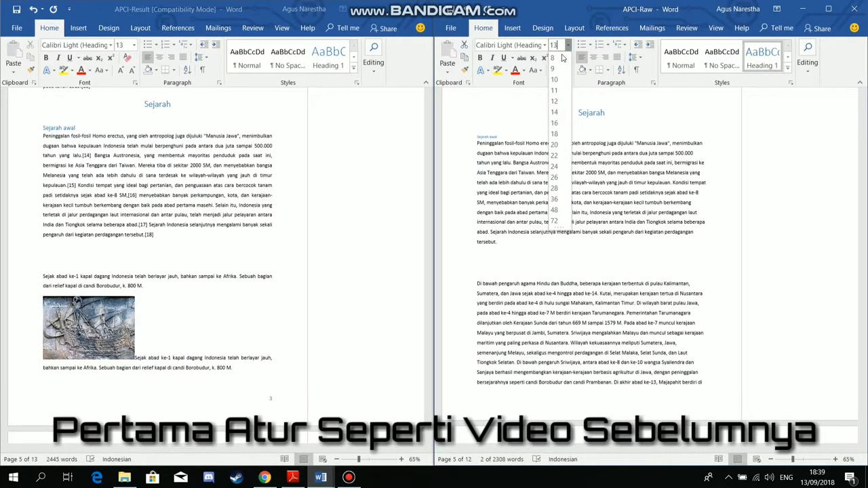
{"action": "key", "text": "Return"}
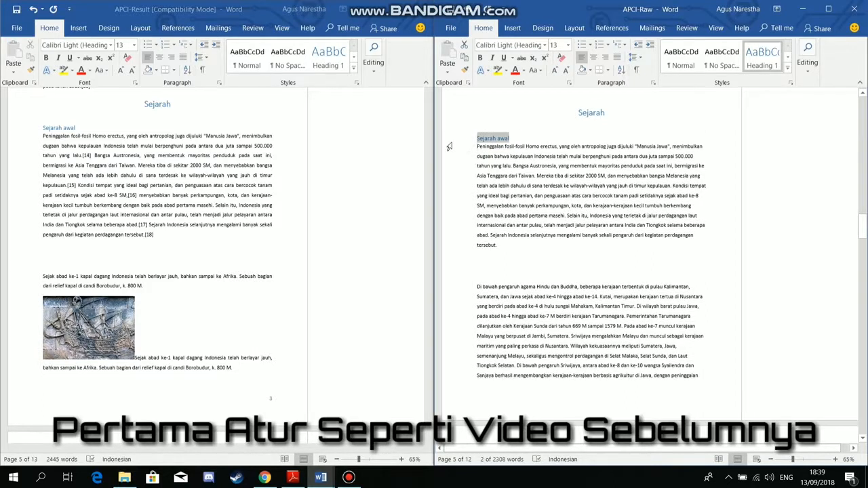
{"action": "left_click", "coordinate": [458, 184]}
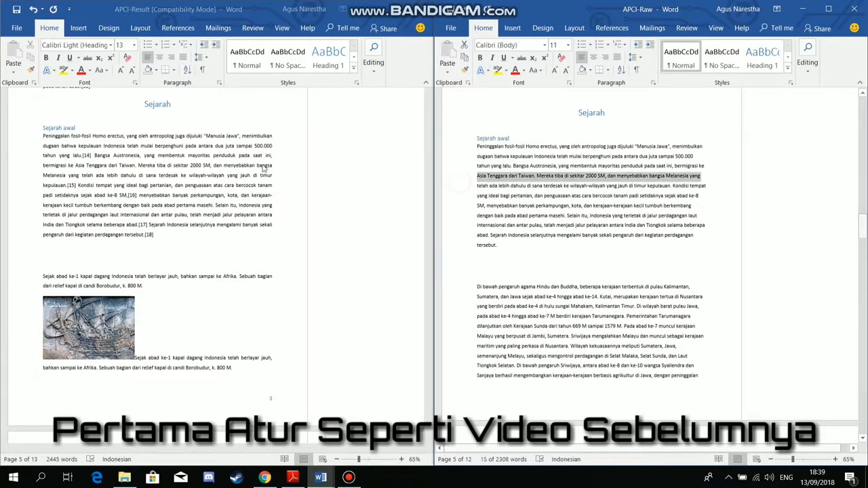
{"action": "left_click", "coordinate": [253, 145]}
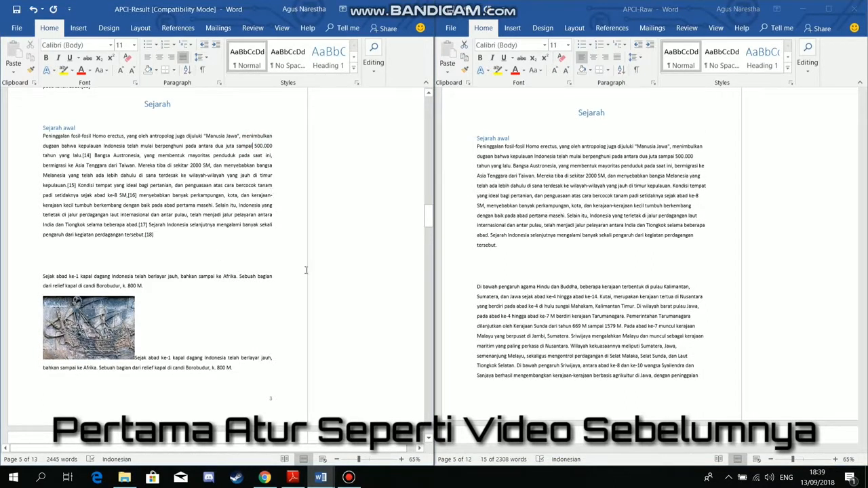
Justify all the body paragraphs of the Sejarah awal section, from below its subtitle up to the Kolonialisme subtitle.
{"action": "left_click", "coordinate": [477, 145]}
{"action": "left_click_drag", "start_coordinate": [477, 146], "coordinate": [650, 202]}
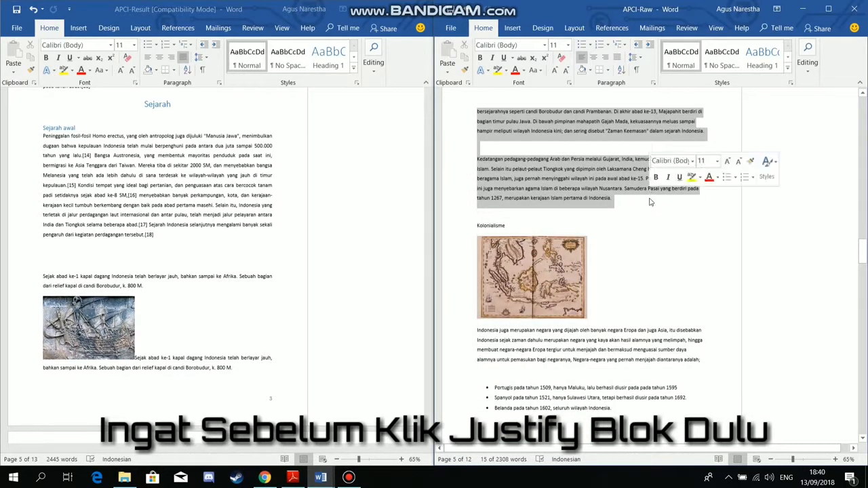
{"action": "left_click", "coordinate": [617, 57]}
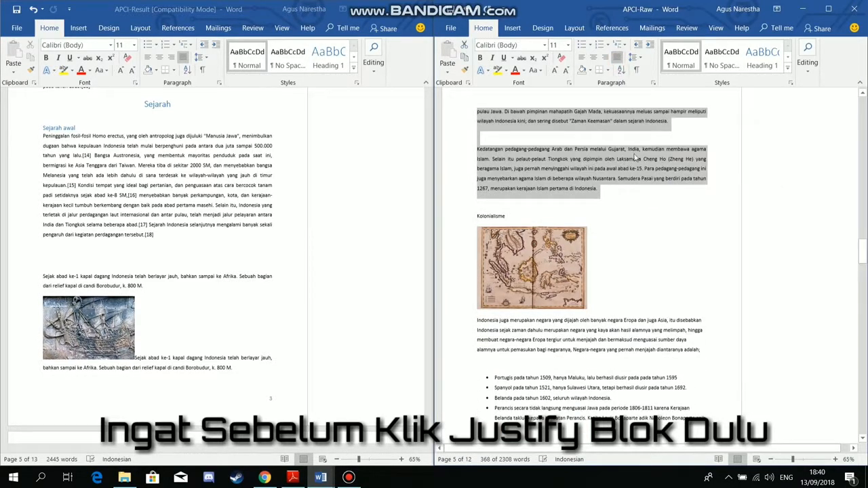
{"action": "scroll", "coordinate": [635, 158], "scroll_direction": "up", "scroll_amount": 10}
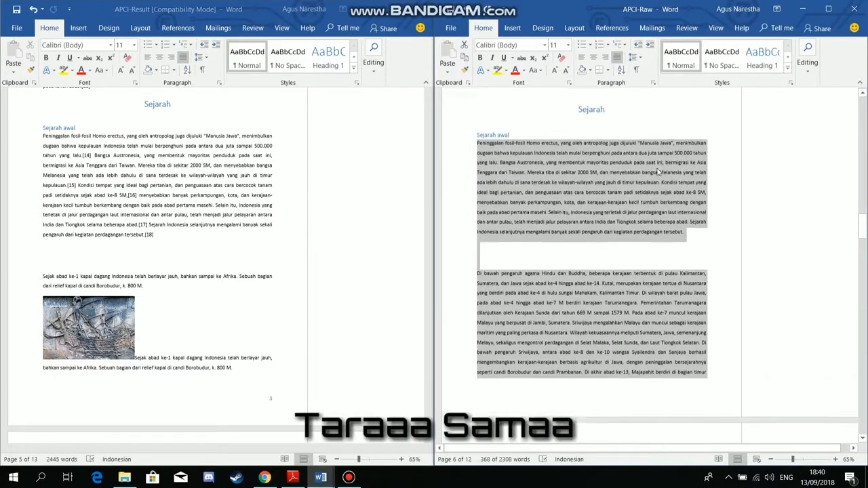
Format the Kolonialisme subtitle in the Heading 1 style, size 13, matching the subtitle in APCI-Result.
{"action": "left_click", "coordinate": [219, 174]}
{"action": "scroll", "coordinate": [269, 217], "scroll_direction": "down", "scroll_amount": 7}
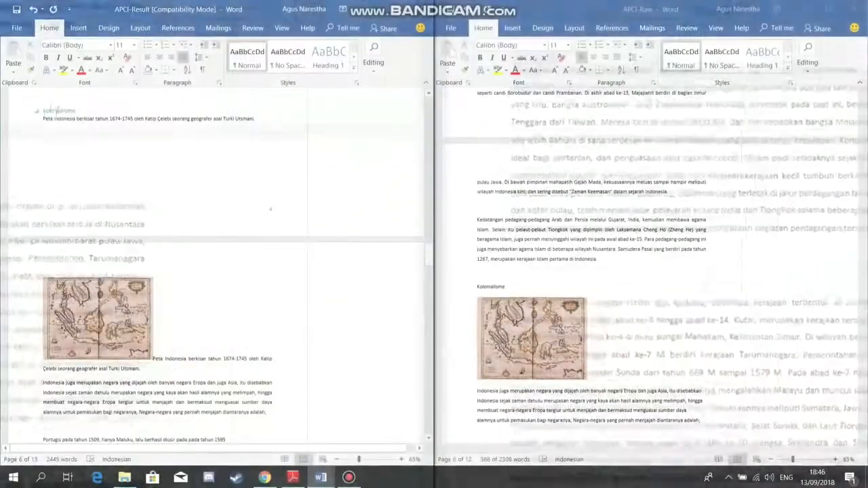
{"action": "left_click", "coordinate": [54, 106]}
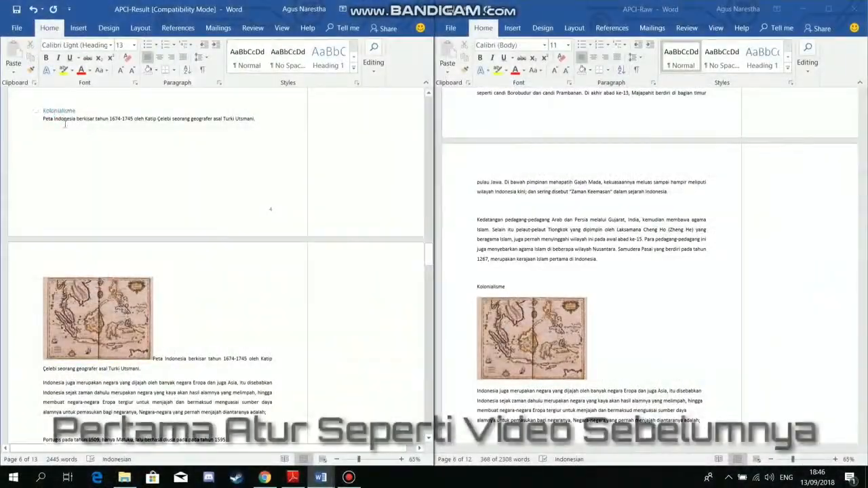
{"action": "left_click", "coordinate": [486, 285]}
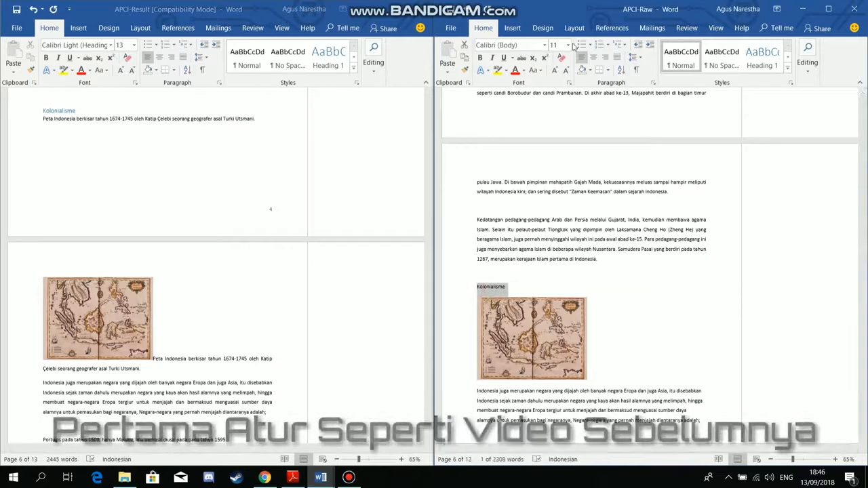
{"action": "left_click", "coordinate": [748, 57]}
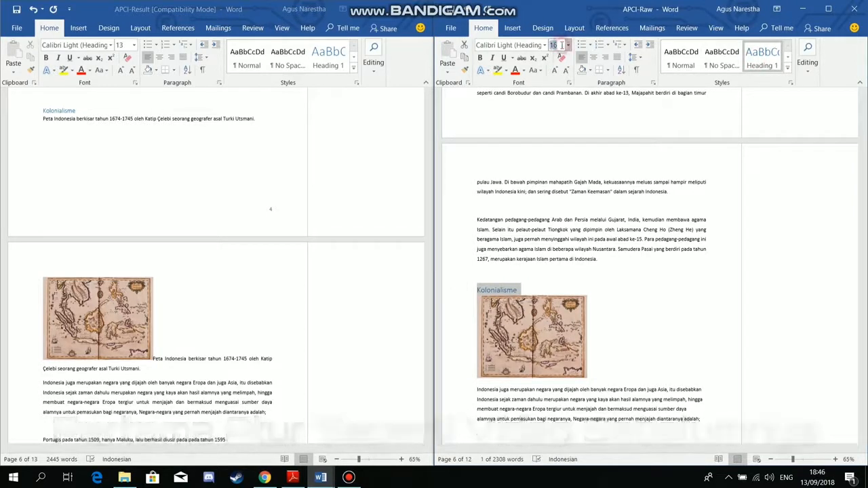
{"action": "key", "text": "Return"}
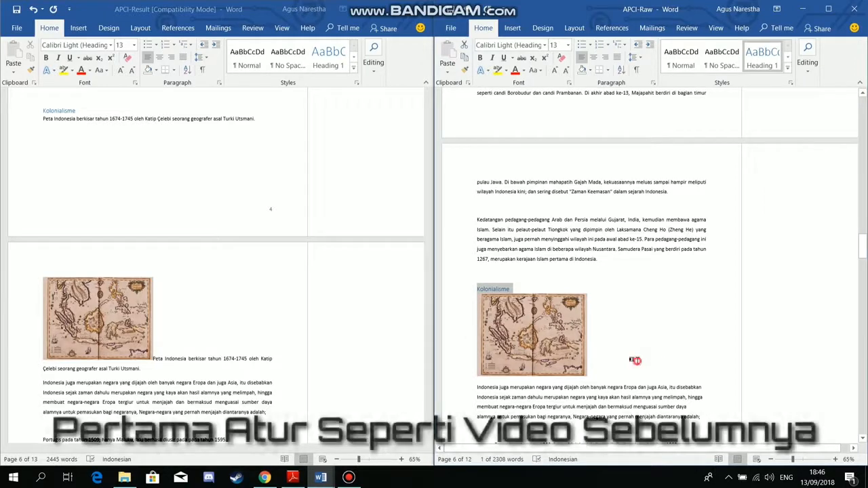
{"action": "left_click", "coordinate": [636, 361]}
Justify the Kolonialisme body text, including its bulleted list, from below the map through the last paragraph before Indonesia merdeka.
{"action": "scroll", "coordinate": [582, 329], "scroll_direction": "down", "scroll_amount": 2}
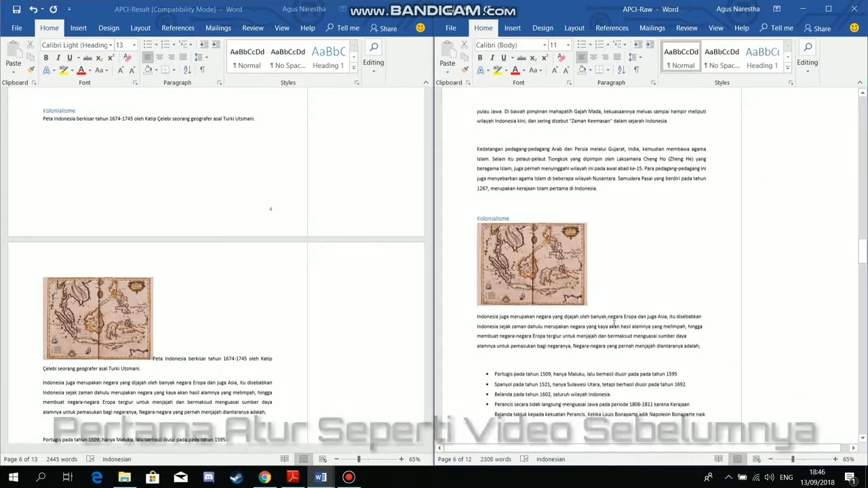
{"action": "scroll", "coordinate": [625, 325], "scroll_direction": "down", "scroll_amount": 2}
{"action": "scroll", "coordinate": [590, 319], "scroll_direction": "down", "scroll_amount": 1}
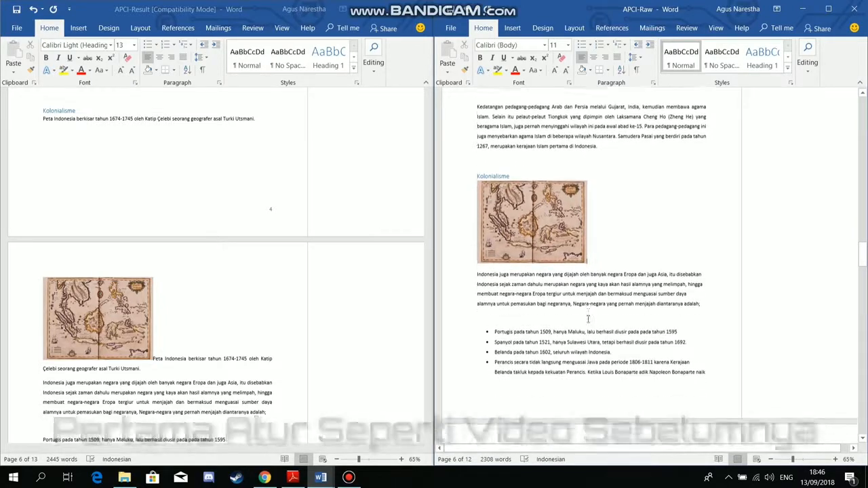
{"action": "scroll", "coordinate": [319, 337], "scroll_direction": "down", "scroll_amount": 4}
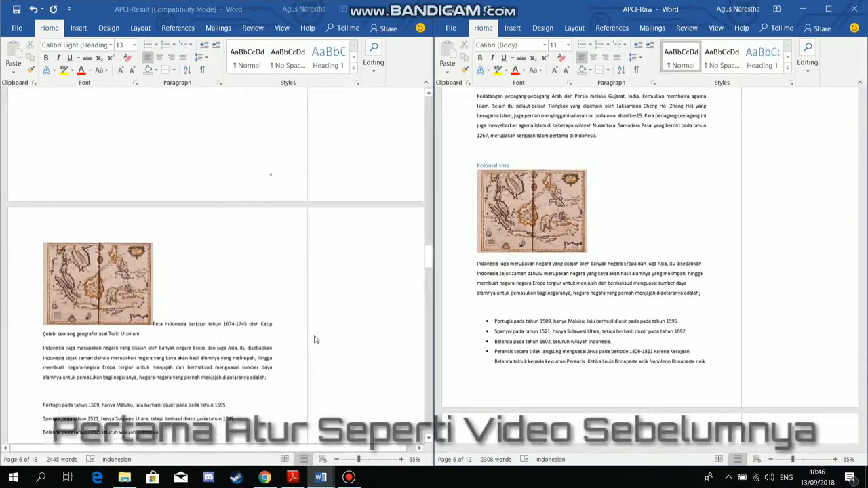
{"action": "scroll", "coordinate": [785, 294], "scroll_direction": "down", "scroll_amount": 3}
{"action": "scroll", "coordinate": [240, 271], "scroll_direction": "down", "scroll_amount": 4}
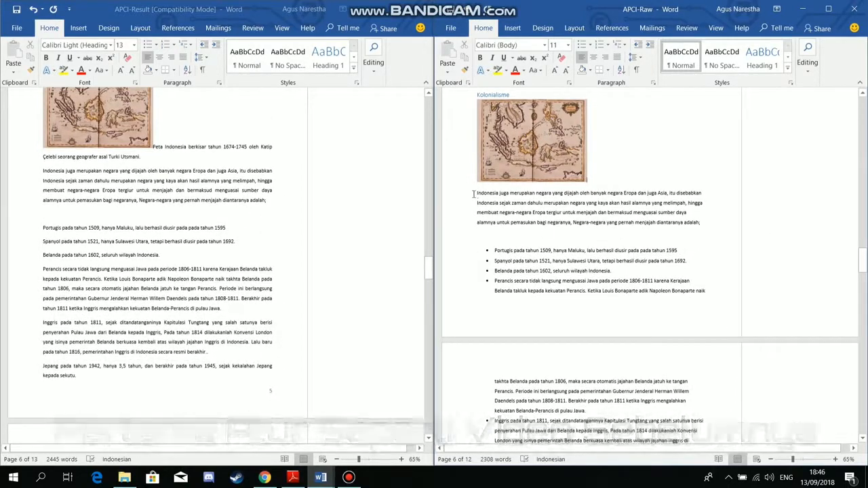
{"action": "left_click_drag", "start_coordinate": [477, 193], "coordinate": [670, 328]}
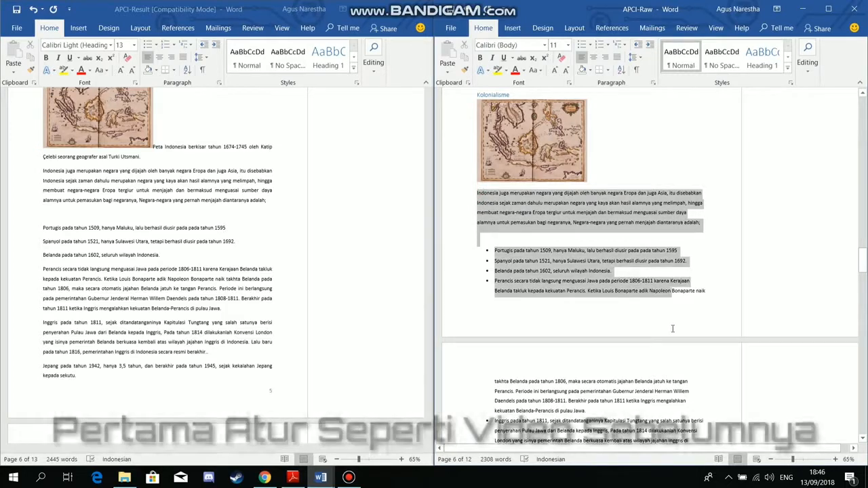
{"action": "left_click_drag", "start_coordinate": [691, 371], "coordinate": [705, 356]}
{"action": "left_click_drag", "start_coordinate": [712, 485], "coordinate": [649, 170]}
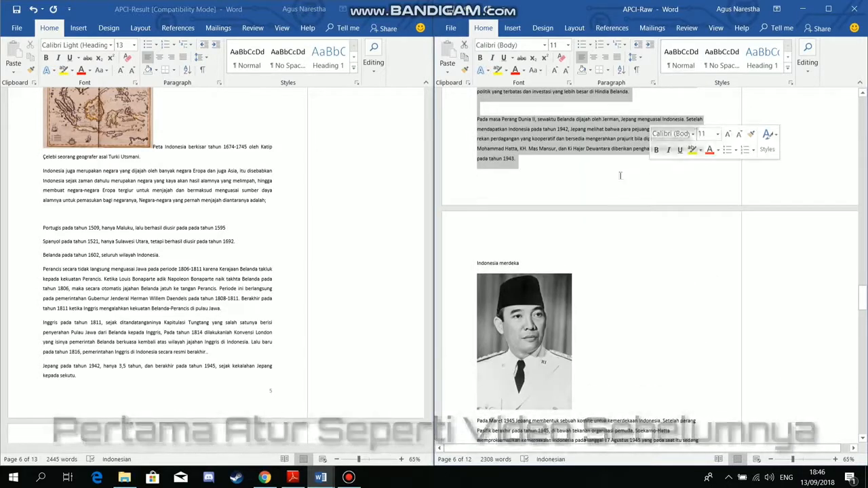
{"action": "scroll", "coordinate": [503, 180], "scroll_direction": "up", "scroll_amount": 1}
{"action": "scroll", "coordinate": [503, 180], "scroll_direction": "up", "scroll_amount": 2}
{"action": "left_click", "coordinate": [616, 57]}
{"action": "scroll", "coordinate": [567, 230], "scroll_direction": "up", "scroll_amount": 10}
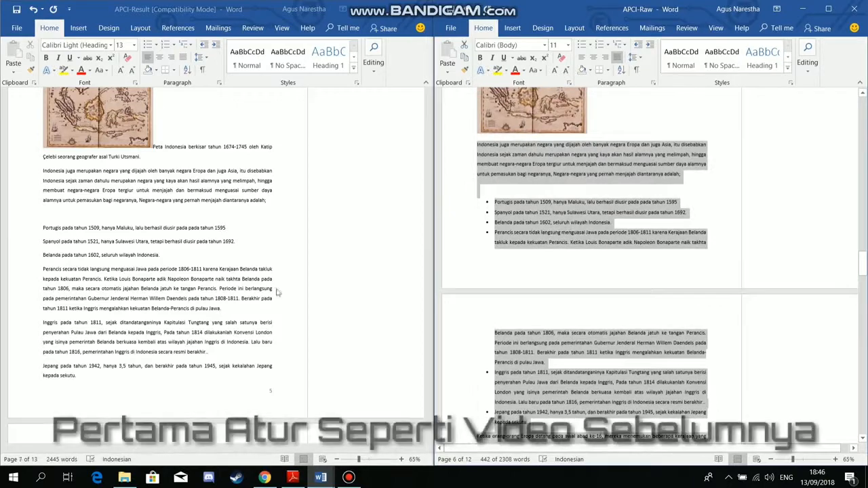
Remove the bullets from the list of colonial powers in the Kolonialisme section, from the Portugis item through the Jepang item.
{"action": "left_click", "coordinate": [493, 215]}
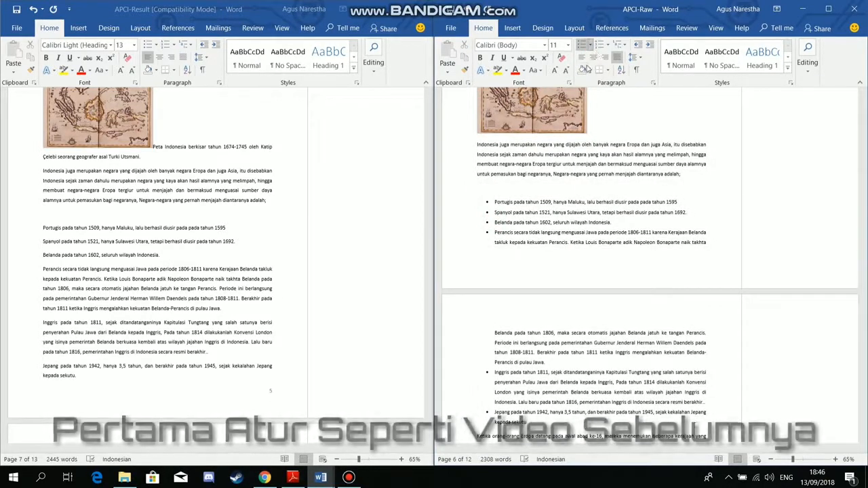
{"action": "left_click", "coordinate": [589, 44]}
{"action": "left_click", "coordinate": [428, 254]}
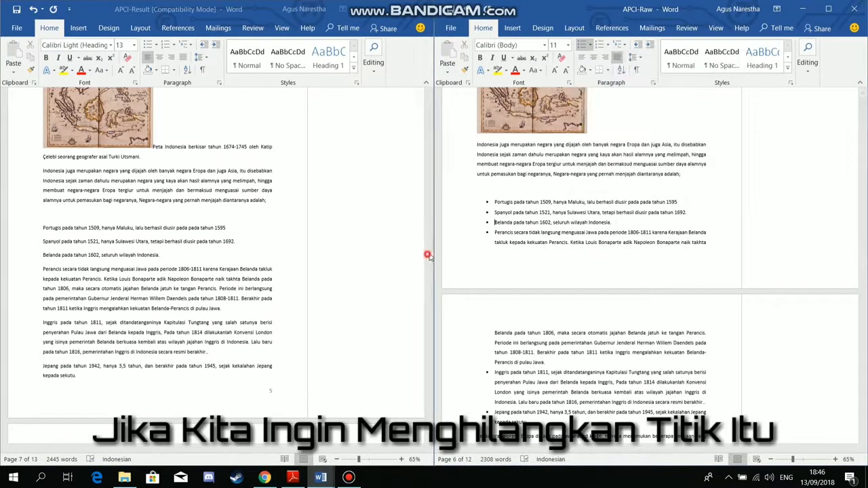
{"action": "left_click", "coordinate": [484, 201]}
{"action": "left_click_drag", "start_coordinate": [495, 202], "coordinate": [624, 418]}
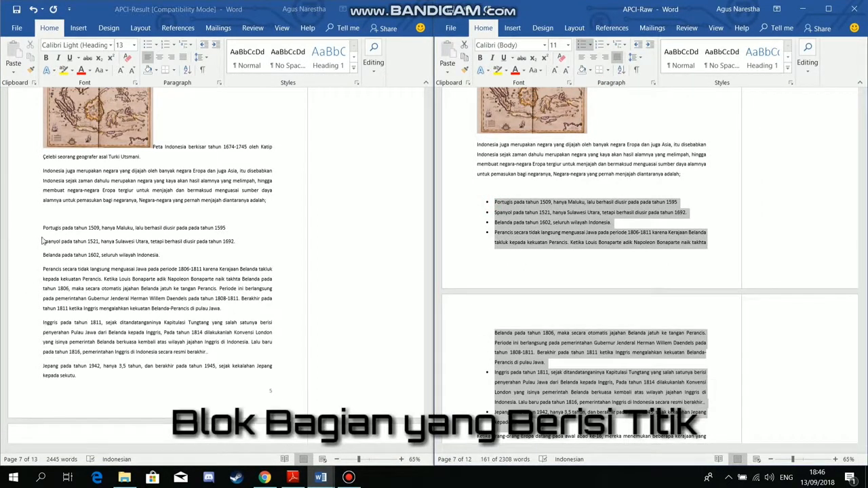
{"action": "left_click", "coordinate": [590, 45]}
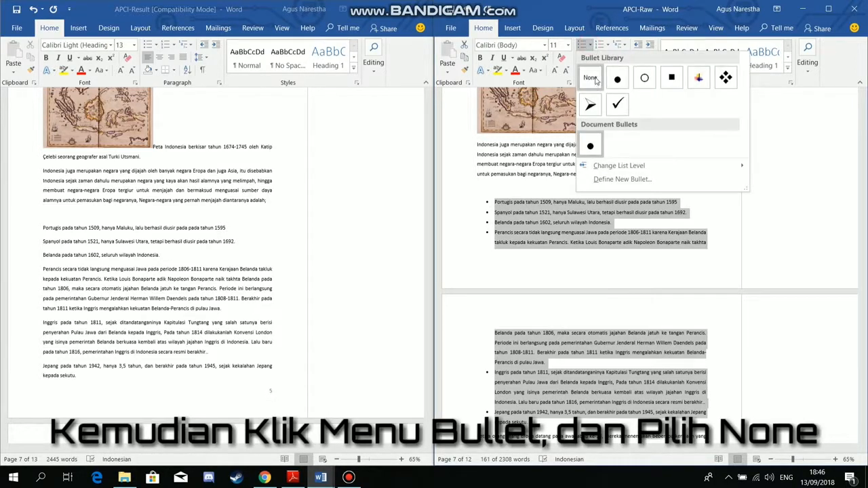
{"action": "left_click", "coordinate": [594, 79]}
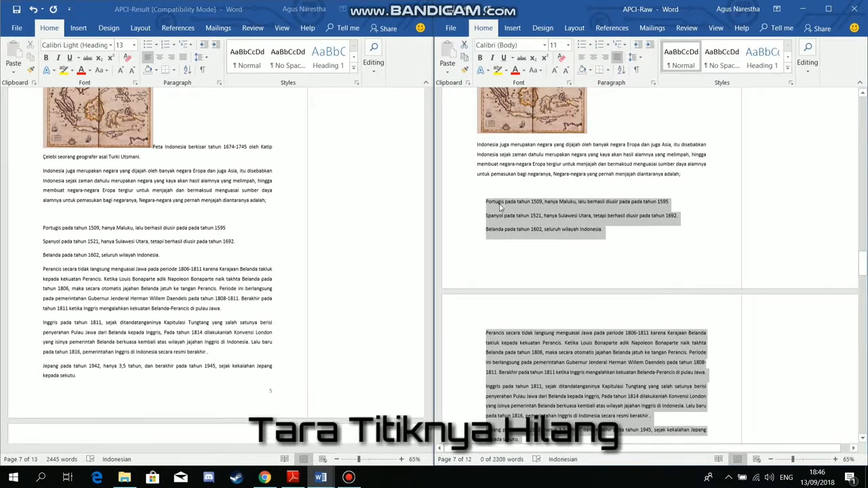
Format the Indonesia merdeka subtitle in the Heading 1 style, size 13, as in APCI-Result.
{"action": "scroll", "coordinate": [190, 305], "scroll_direction": "down", "scroll_amount": 5}
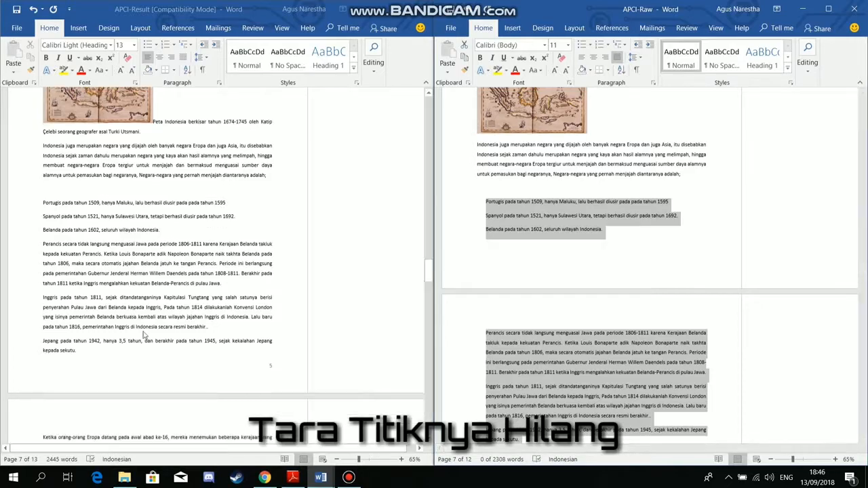
{"action": "scroll", "coordinate": [192, 303], "scroll_direction": "down", "scroll_amount": 4}
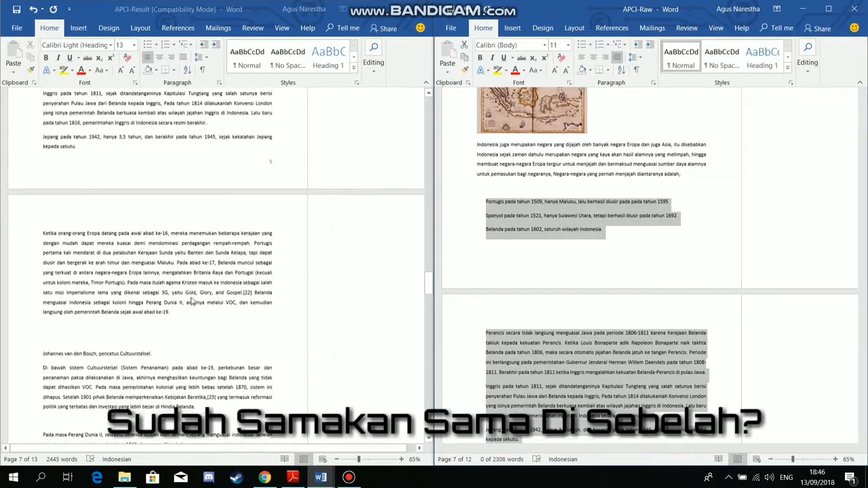
{"action": "scroll", "coordinate": [590, 271], "scroll_direction": "down", "scroll_amount": 10}
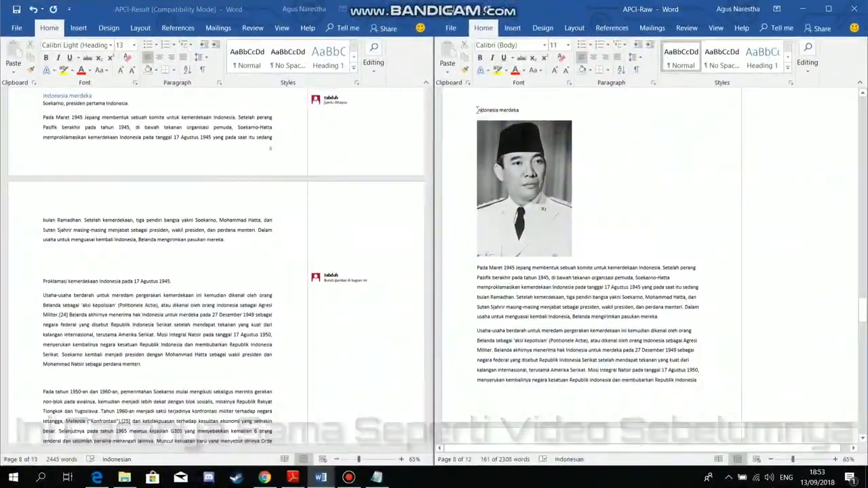
{"action": "left_click_drag", "start_coordinate": [477, 109], "coordinate": [529, 111]}
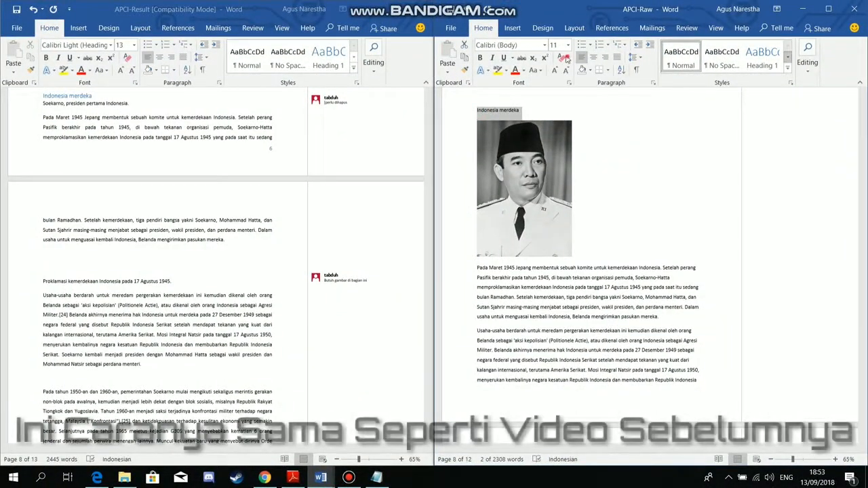
{"action": "key", "text": "ctrl+alt+1"}
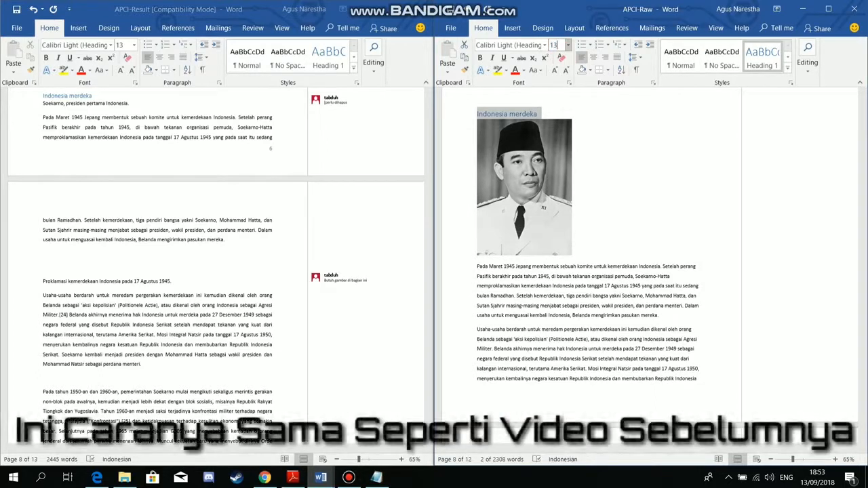
{"action": "key", "text": "Return"}
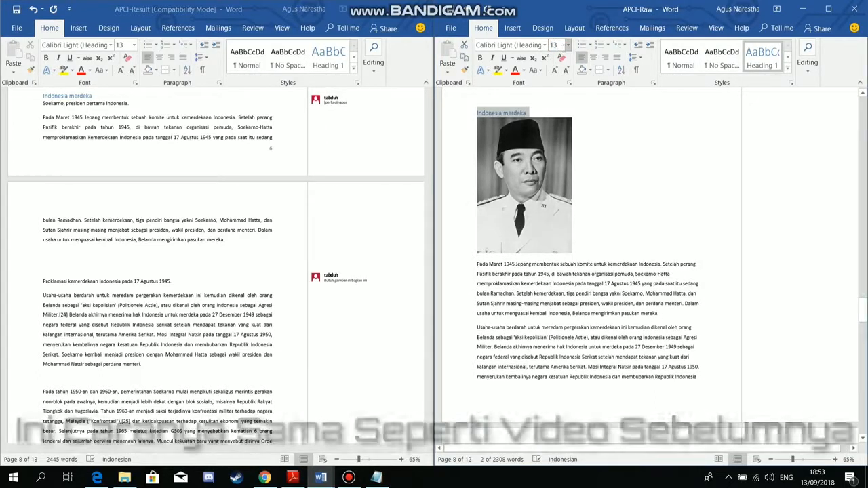
{"action": "left_click", "coordinate": [613, 199]}
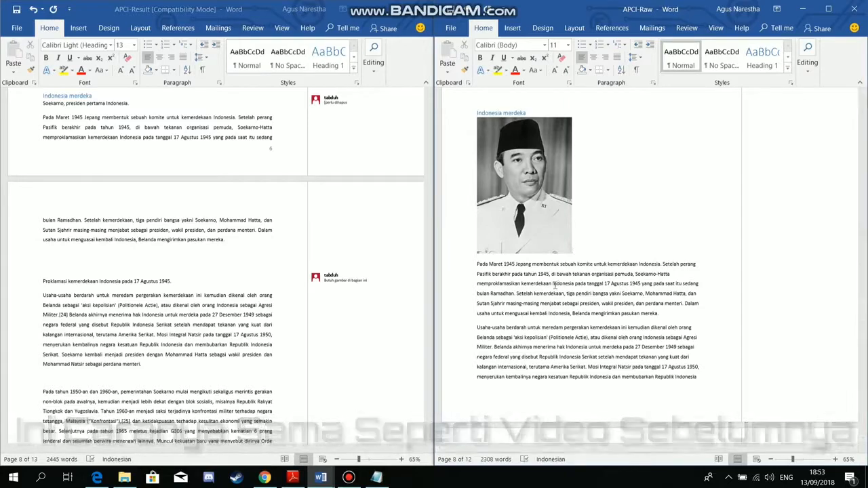
Justify all the body paragraphs of the Indonesia merdeka section, from below the portrait up to the Politik dan pemerintahan title.
{"action": "scroll", "coordinate": [143, 264], "scroll_direction": "down", "scroll_amount": 8}
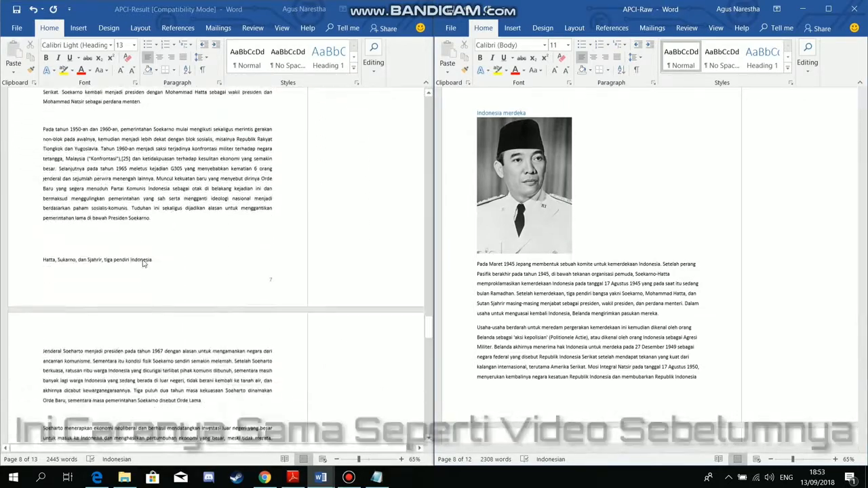
{"action": "scroll", "coordinate": [143, 264], "scroll_direction": "down", "scroll_amount": 10}
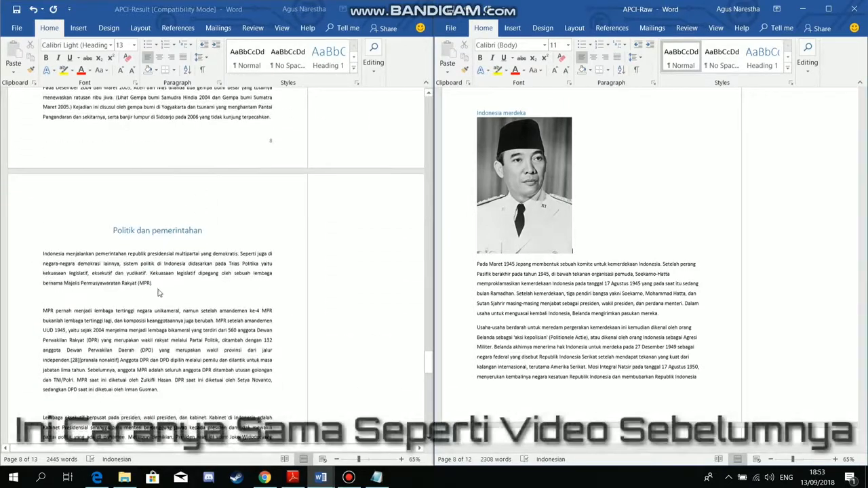
{"action": "left_click_drag", "start_coordinate": [529, 280], "coordinate": [713, 228]}
{"action": "left_click", "coordinate": [617, 59]}
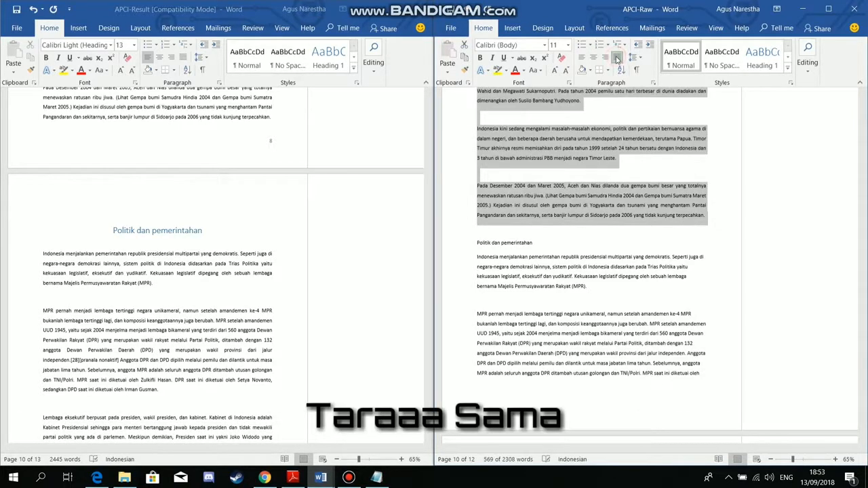
{"action": "scroll", "coordinate": [702, 115], "scroll_direction": "up", "scroll_amount": 10}
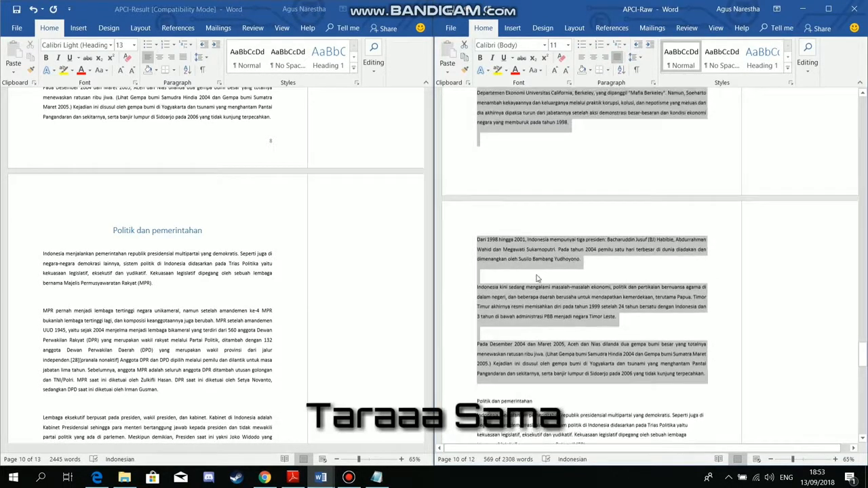
{"action": "scroll", "coordinate": [702, 115], "scroll_direction": "up", "scroll_amount": 10}
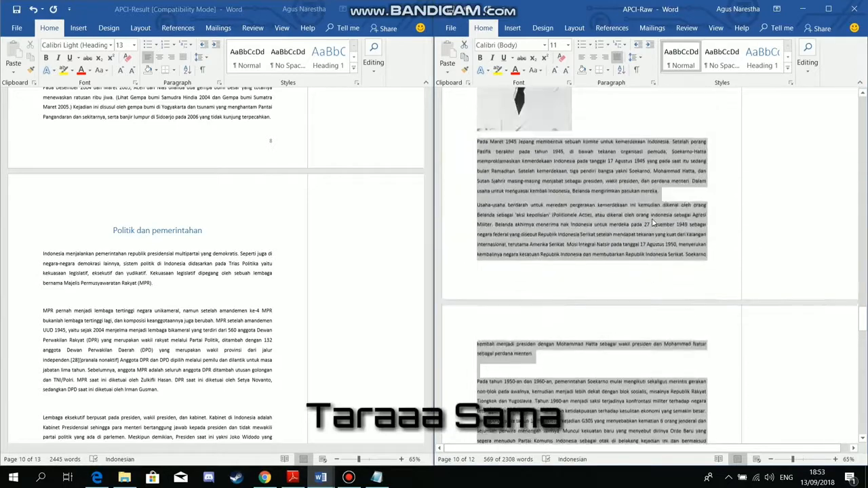
{"action": "scroll", "coordinate": [604, 287], "scroll_direction": "up", "scroll_amount": 3}
{"action": "scroll", "coordinate": [254, 388], "scroll_direction": "up", "scroll_amount": 10}
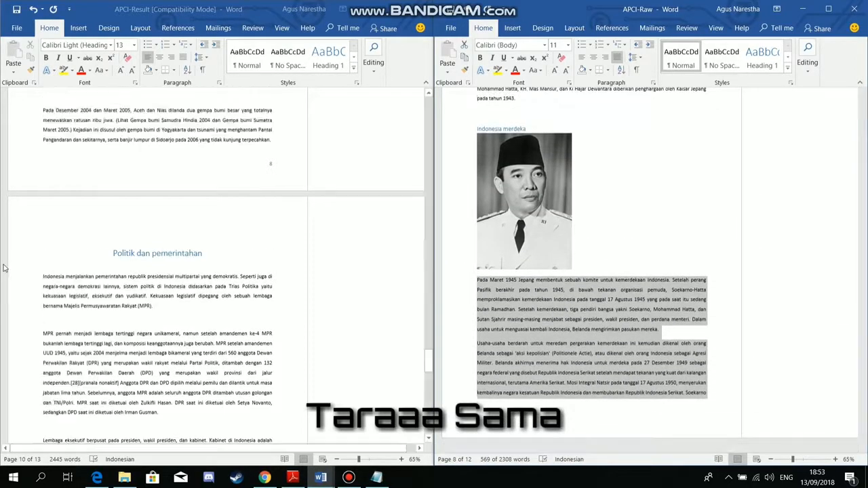
{"action": "scroll", "coordinate": [195, 228], "scroll_direction": "up", "scroll_amount": 10}
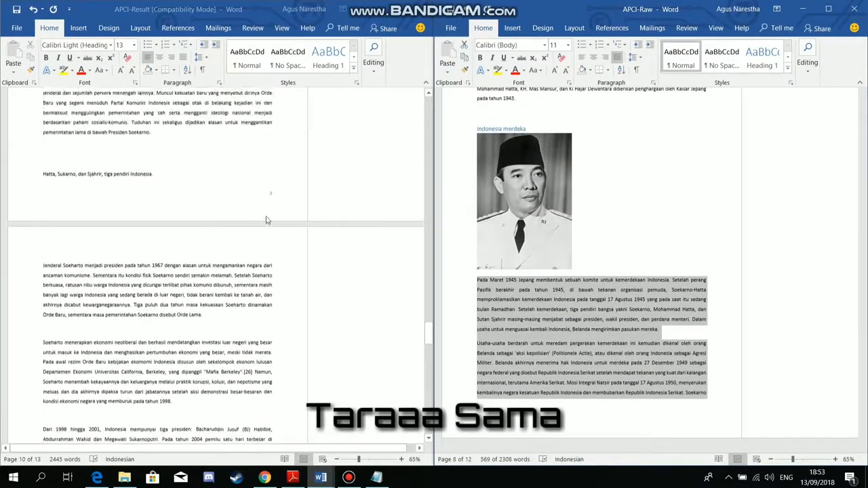
{"action": "scroll", "coordinate": [196, 229], "scroll_direction": "up", "scroll_amount": 10}
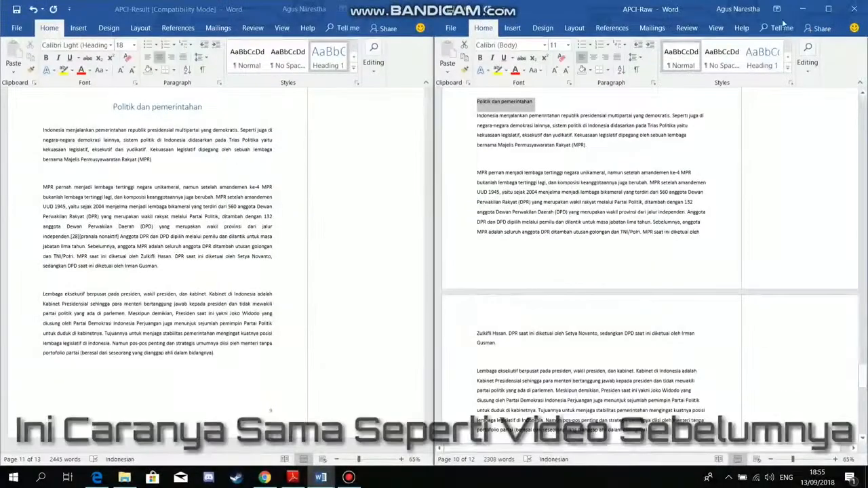
Format the Politik dan pemerintahan title in the Heading 1 style, size 18, and insert a blank line below it.
{"action": "left_click", "coordinate": [762, 58]}
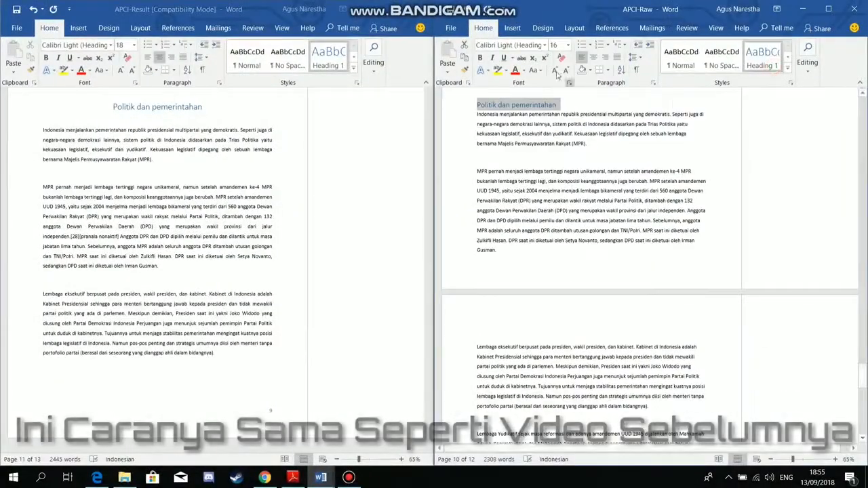
{"action": "left_click", "coordinate": [568, 45]}
{"action": "left_click", "coordinate": [555, 134]}
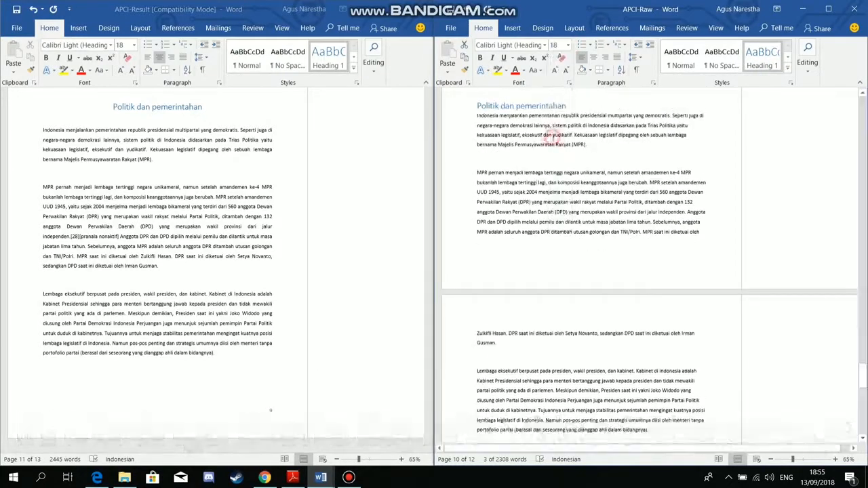
{"action": "left_click", "coordinate": [576, 107]}
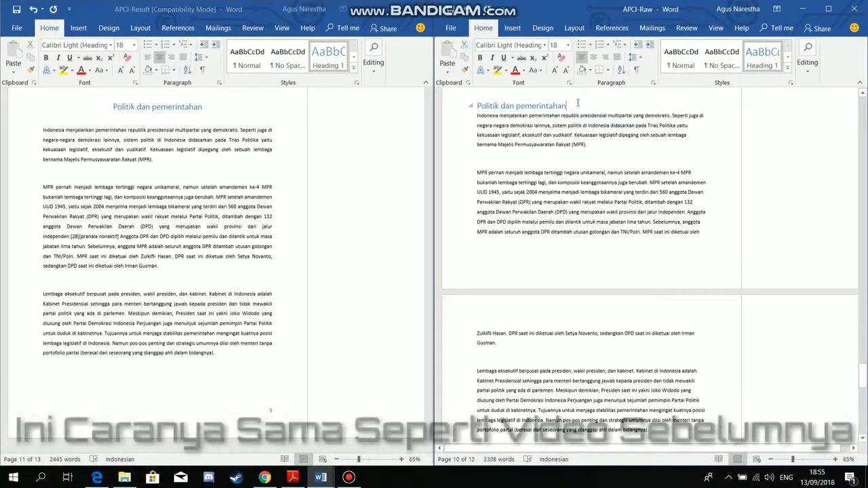
{"action": "key", "text": "Return"}
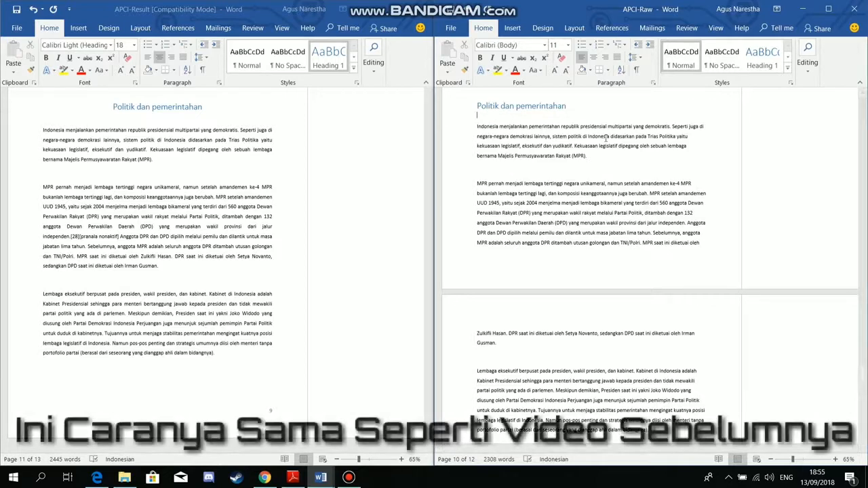
Justify all the body paragraphs of the Politik dan pemerintahan section through the end of the Lembaga Yudikatif paragraph.
{"action": "left_click_drag", "start_coordinate": [474, 126], "coordinate": [641, 277]}
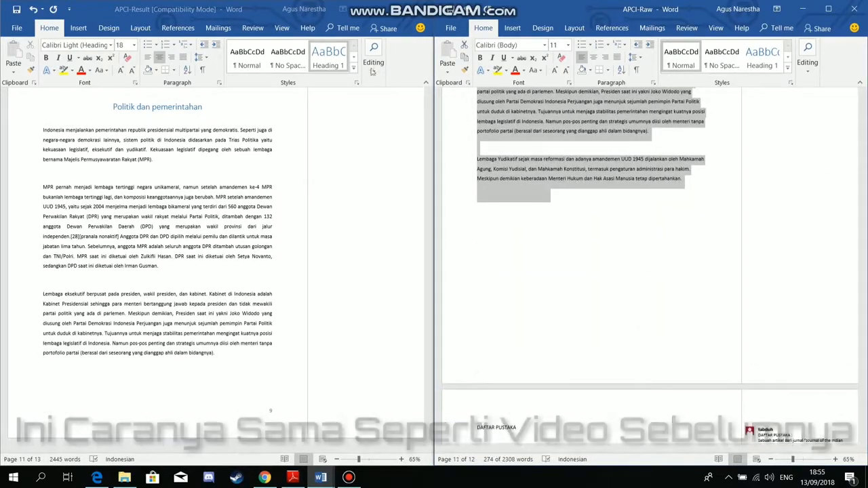
{"action": "left_click", "coordinate": [617, 60]}
{"action": "left_click", "coordinate": [548, 199]}
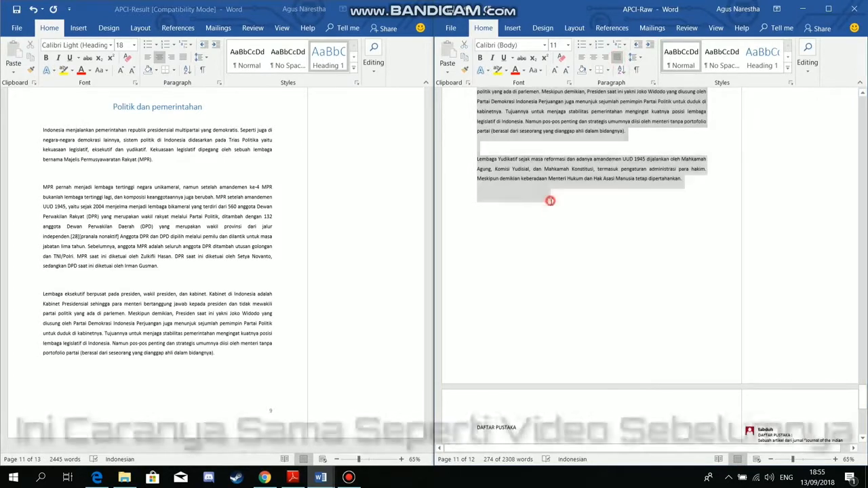
Center the Politik dan pemerintahan title in APCI-Raw, as in APCI-Result.
{"action": "scroll", "coordinate": [548, 199], "scroll_direction": "up", "scroll_amount": 3}
{"action": "scroll", "coordinate": [70, 363], "scroll_direction": "up", "scroll_amount": 2}
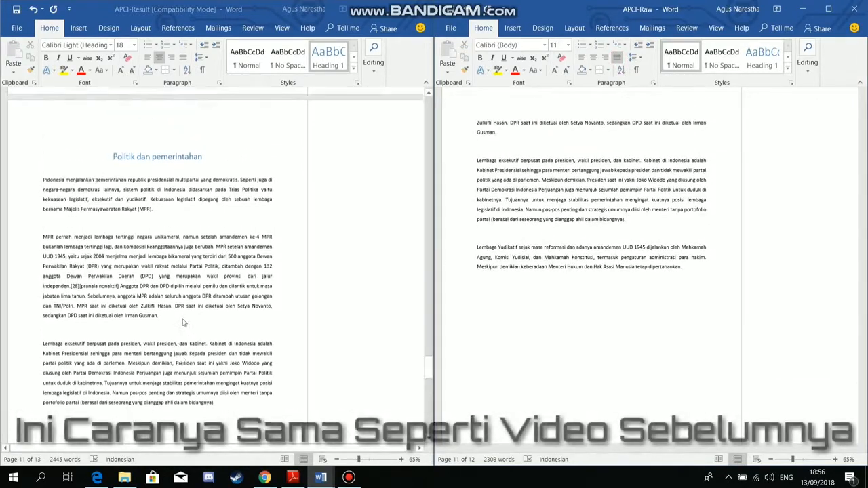
{"action": "scroll", "coordinate": [577, 250], "scroll_direction": "up", "scroll_amount": 5}
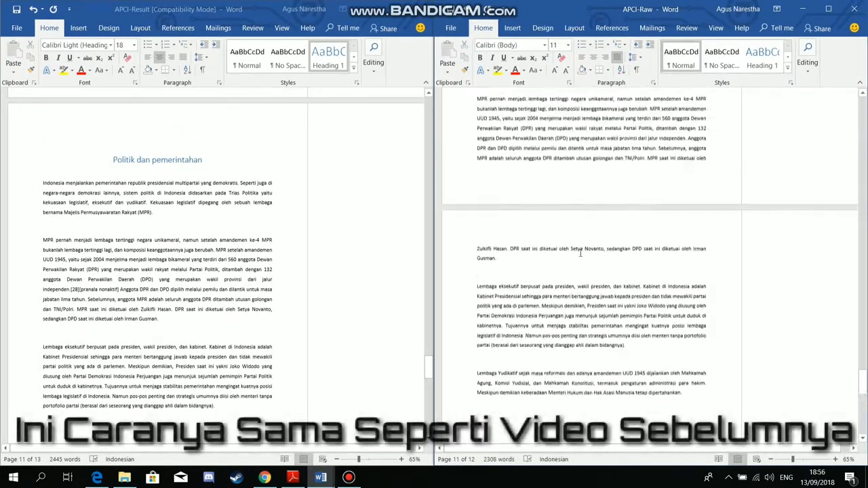
{"action": "scroll", "coordinate": [581, 251], "scroll_direction": "down", "scroll_amount": 3}
{"action": "scroll", "coordinate": [581, 251], "scroll_direction": "up", "scroll_amount": 6}
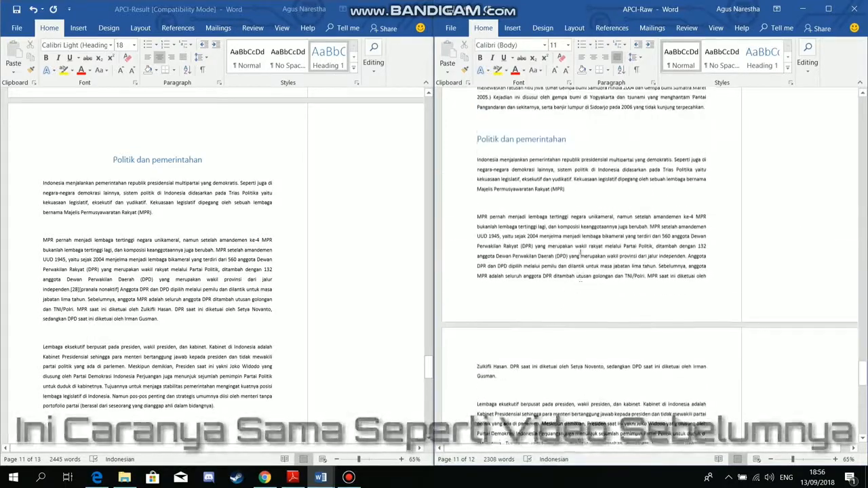
{"action": "scroll", "coordinate": [540, 165], "scroll_direction": "up", "scroll_amount": 1}
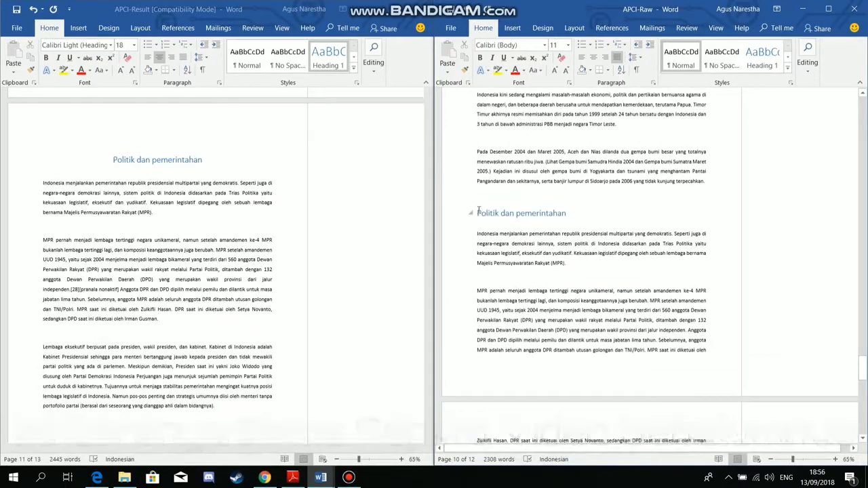
{"action": "left_click_drag", "start_coordinate": [479, 210], "coordinate": [571, 213]}
{"action": "left_click", "coordinate": [593, 56]}
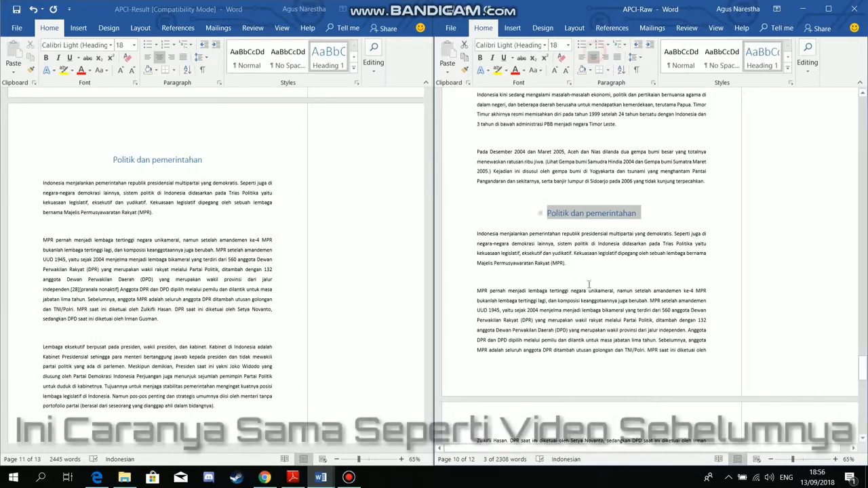
{"action": "left_click", "coordinate": [549, 215]}
Apply the Heading 1 style to the DAFTAR PUSTAKA title on the last page of APCI-Raw.
{"action": "scroll", "coordinate": [575, 314], "scroll_direction": "down", "scroll_amount": 10}
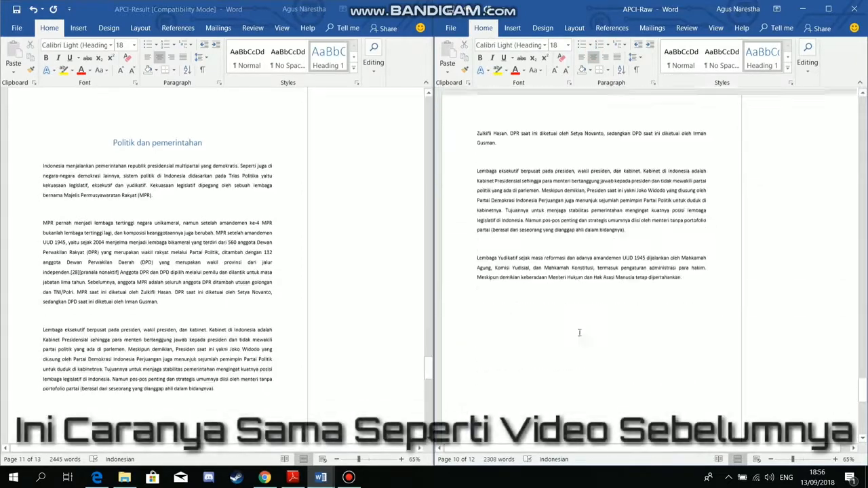
{"action": "scroll", "coordinate": [151, 312], "scroll_direction": "down", "scroll_amount": 7}
{"action": "scroll", "coordinate": [647, 330], "scroll_direction": "down", "scroll_amount": 7}
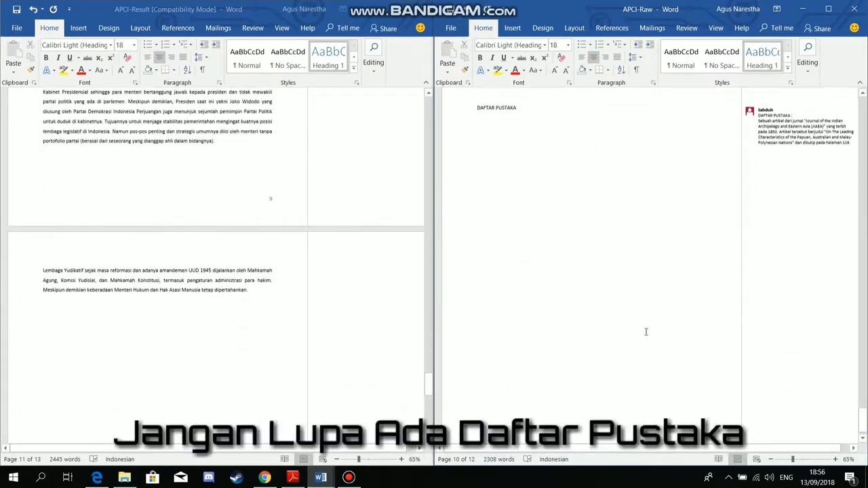
{"action": "scroll", "coordinate": [644, 332], "scroll_direction": "up", "scroll_amount": 2}
{"action": "scroll", "coordinate": [209, 314], "scroll_direction": "down", "scroll_amount": 8}
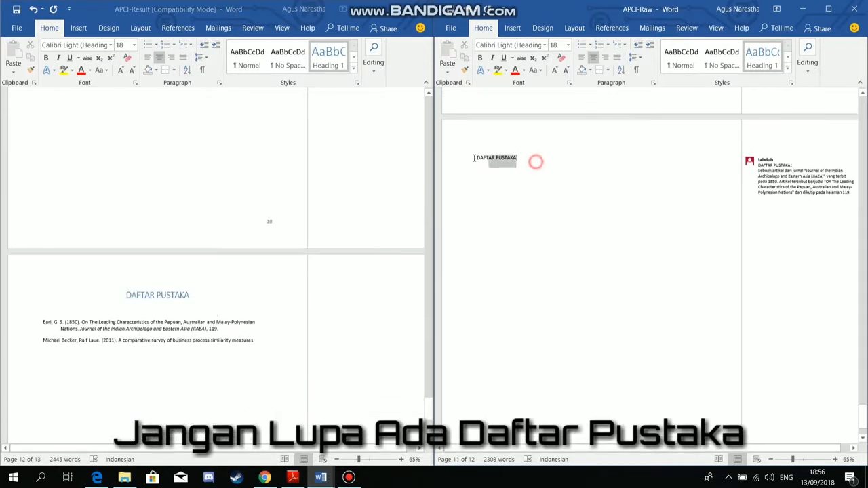
{"action": "left_click_drag", "start_coordinate": [473, 158], "coordinate": [475, 158]}
{"action": "left_click", "coordinate": [131, 297]}
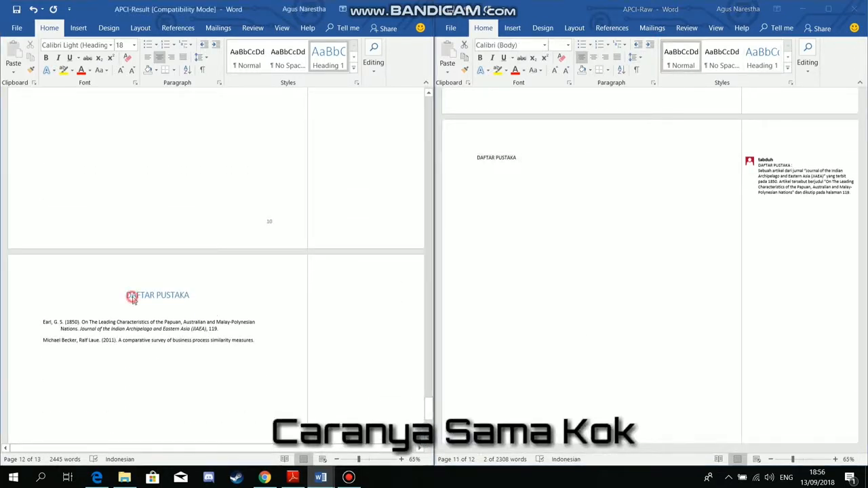
{"action": "left_click", "coordinate": [614, 154]}
{"action": "triple_click", "coordinate": [532, 158]}
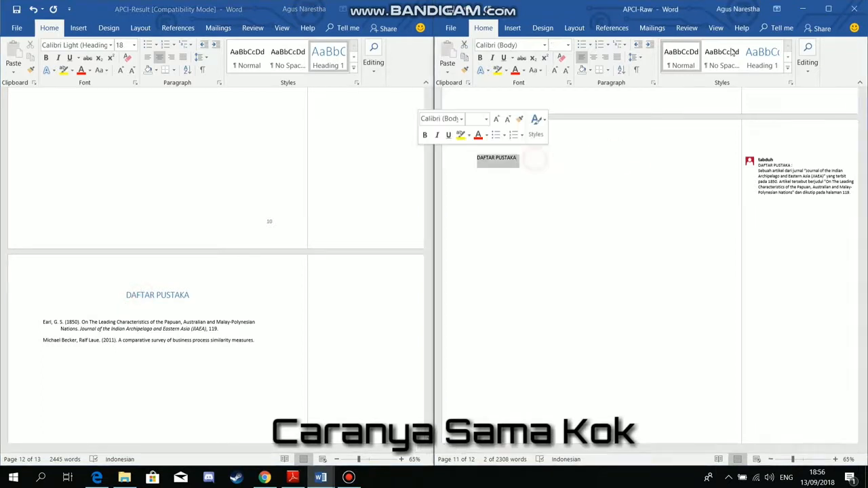
{"action": "left_click", "coordinate": [762, 58]}
Set the DAFTAR PUSTAKA title's font size to 18, matching the same title in APCI-Result.
{"action": "left_click", "coordinate": [568, 45]}
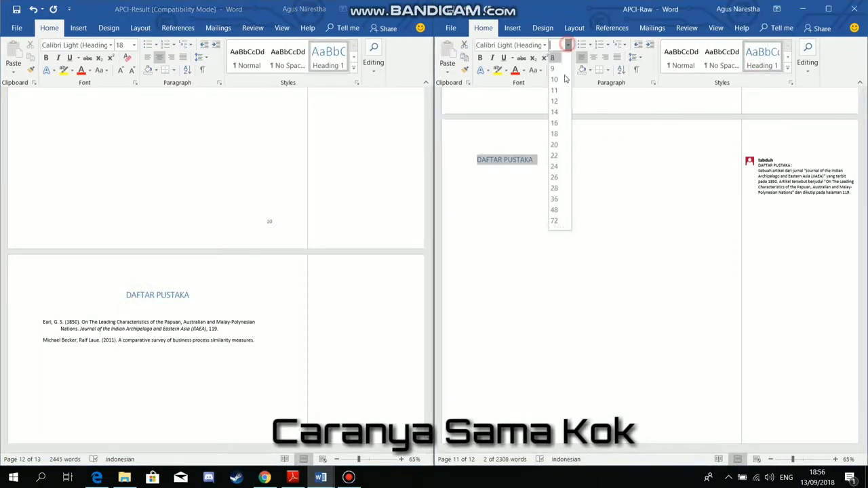
{"action": "left_click", "coordinate": [554, 124]}
{"action": "left_click", "coordinate": [157, 296]}
{"action": "left_click", "coordinate": [586, 206]}
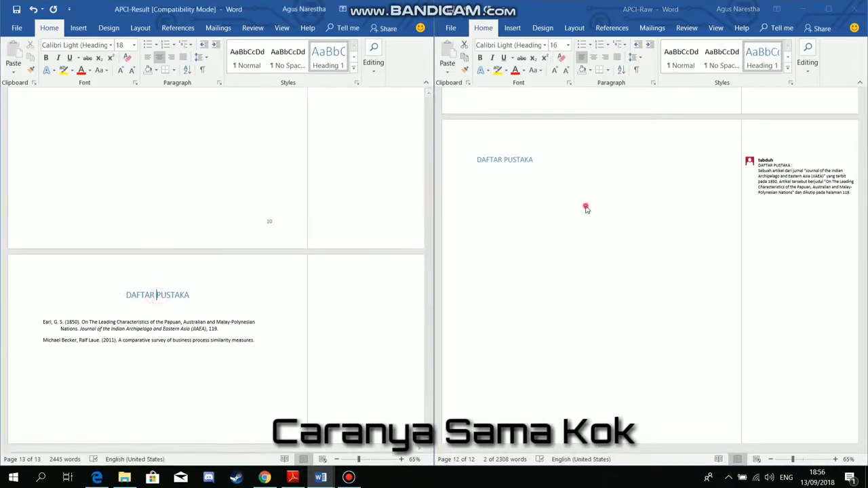
{"action": "triple_click", "coordinate": [544, 160]}
{"action": "left_click", "coordinate": [568, 45]}
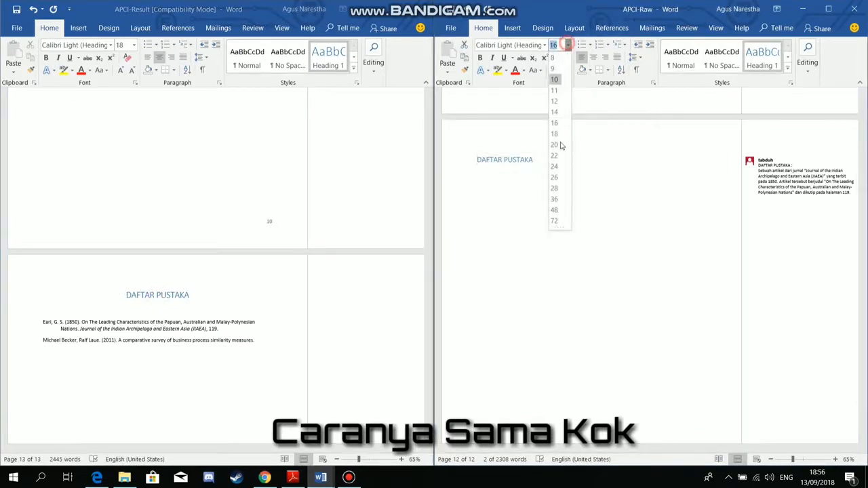
{"action": "left_click", "coordinate": [555, 134]}
{"action": "left_click", "coordinate": [555, 175]}
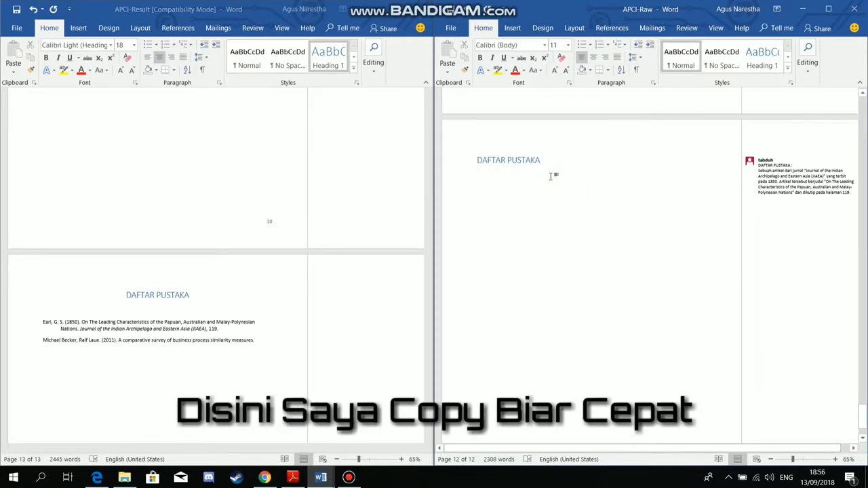
Copy the bibliography entries from APCI-Result and paste them below the DAFTAR PUSTAKA title in APCI-Raw.
{"action": "left_click", "coordinate": [284, 342]}
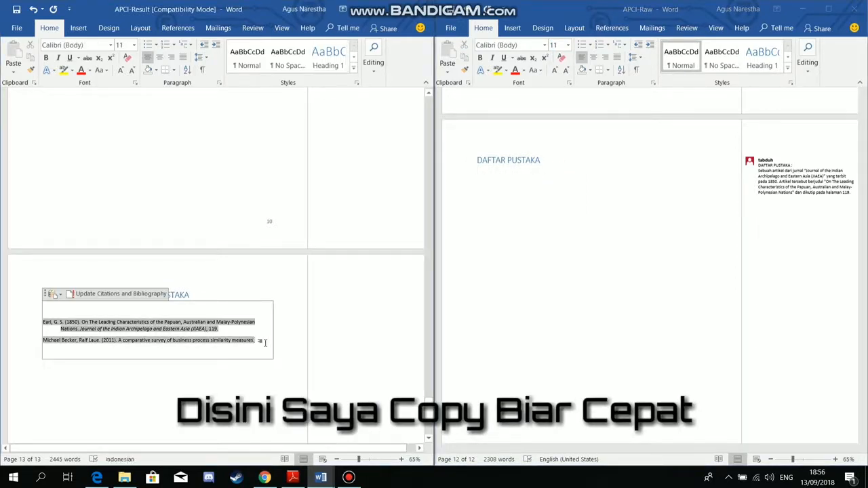
{"action": "right_click", "coordinate": [162, 323]}
{"action": "double_click", "coordinate": [168, 341]}
{"action": "left_click_drag", "start_coordinate": [260, 342], "coordinate": [45, 322]}
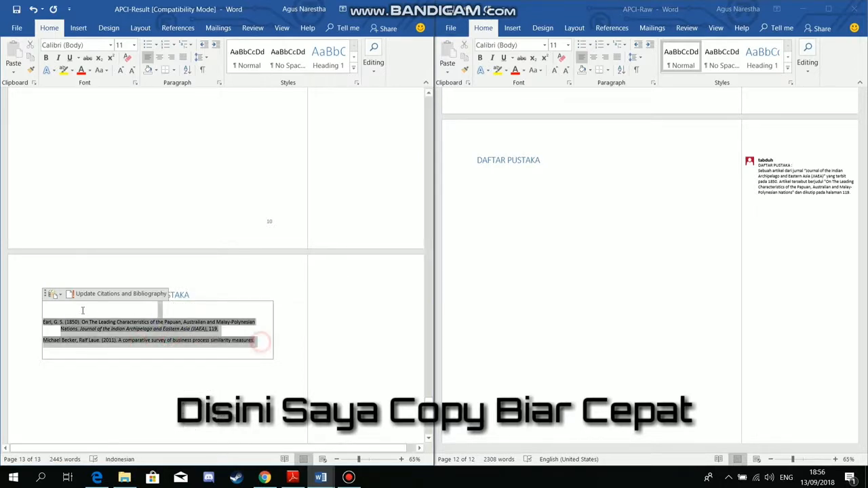
{"action": "right_click", "coordinate": [114, 332]}
{"action": "left_click", "coordinate": [142, 347]}
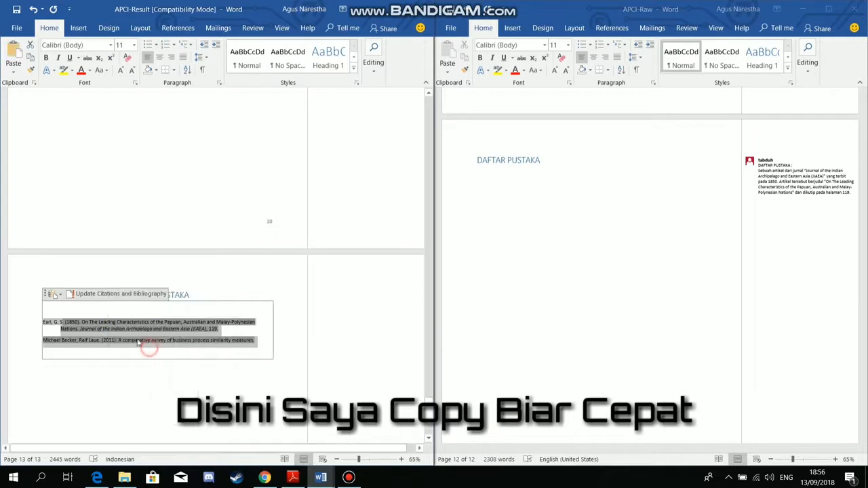
{"action": "left_click", "coordinate": [538, 180]}
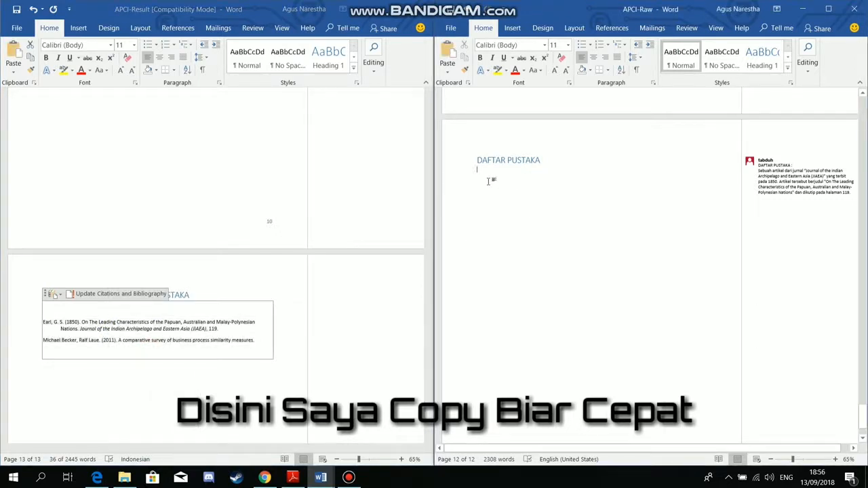
{"action": "right_click", "coordinate": [489, 181]}
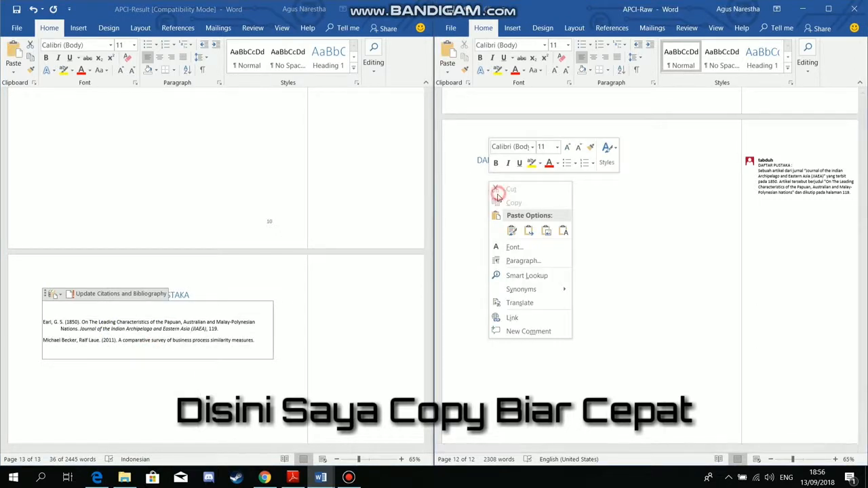
{"action": "left_click", "coordinate": [510, 231]}
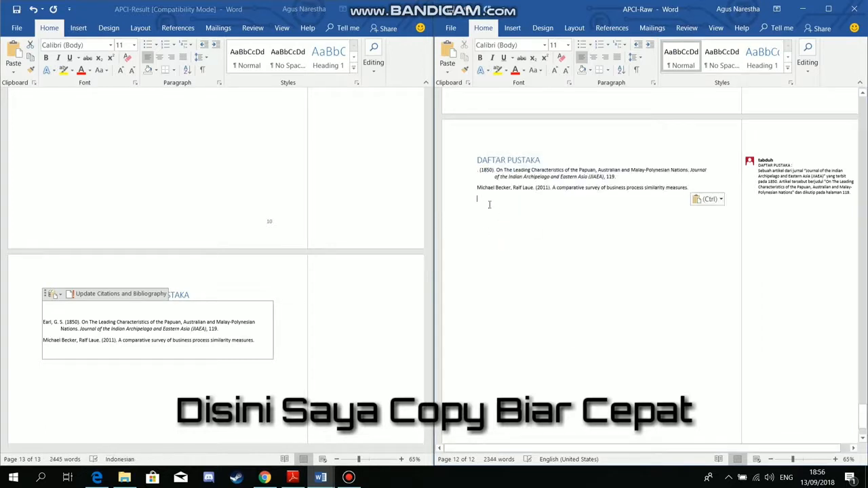
Insert two blank lines between the DAFTAR PUSTAKA title and the pasted bibliography entries in APCI-Raw.
{"action": "left_click", "coordinate": [539, 161]}
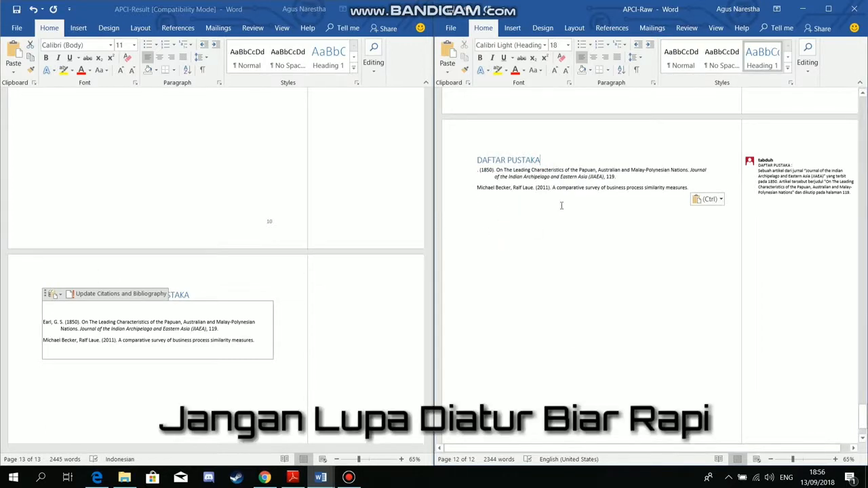
{"action": "key", "text": "Return"}
{"action": "key", "text": "Return"}
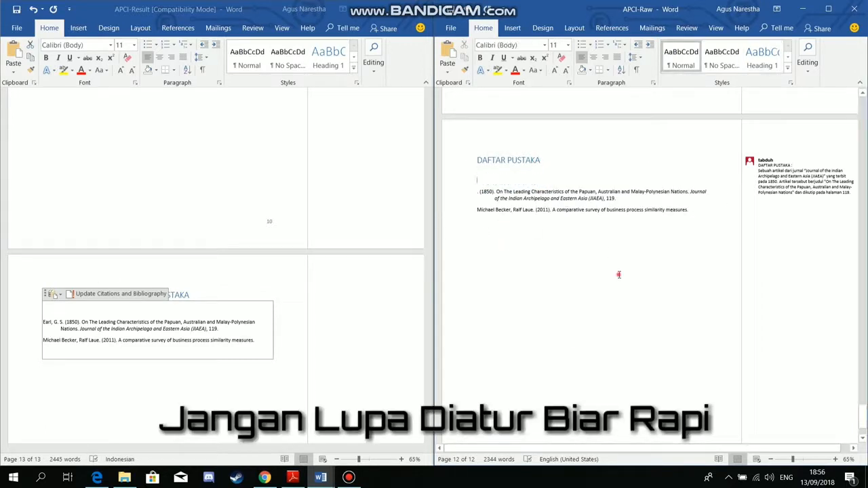
{"action": "left_click", "coordinate": [333, 329]}
{"action": "left_click", "coordinate": [292, 298]}
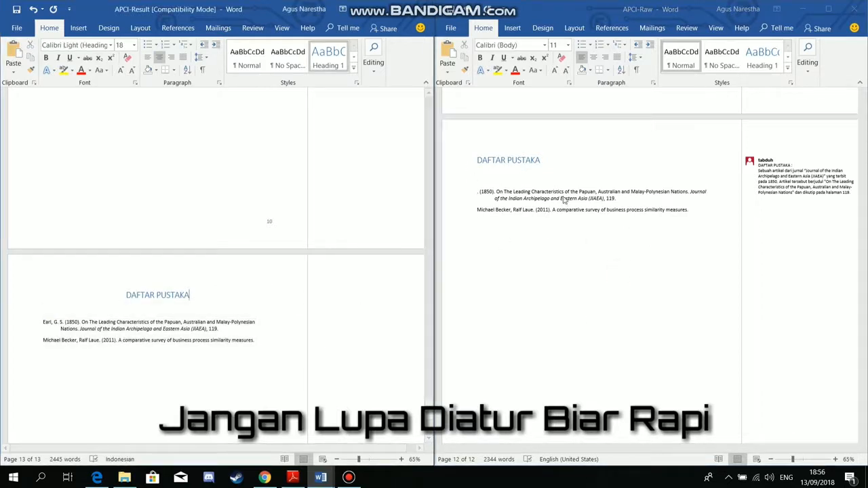